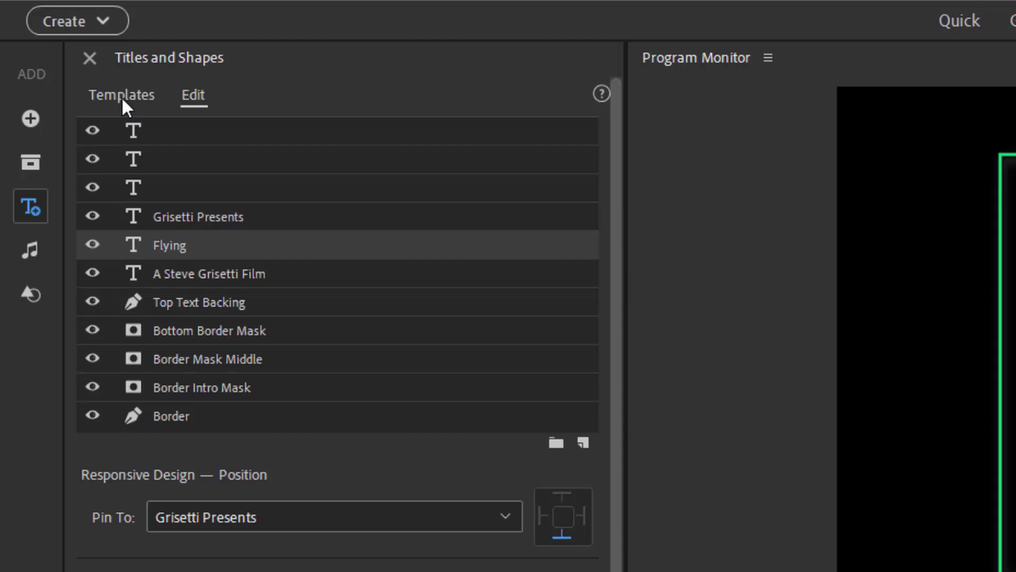
Drag the Social Media Title Opener template from Templates onto the Video 1 track
left_click(122, 96)
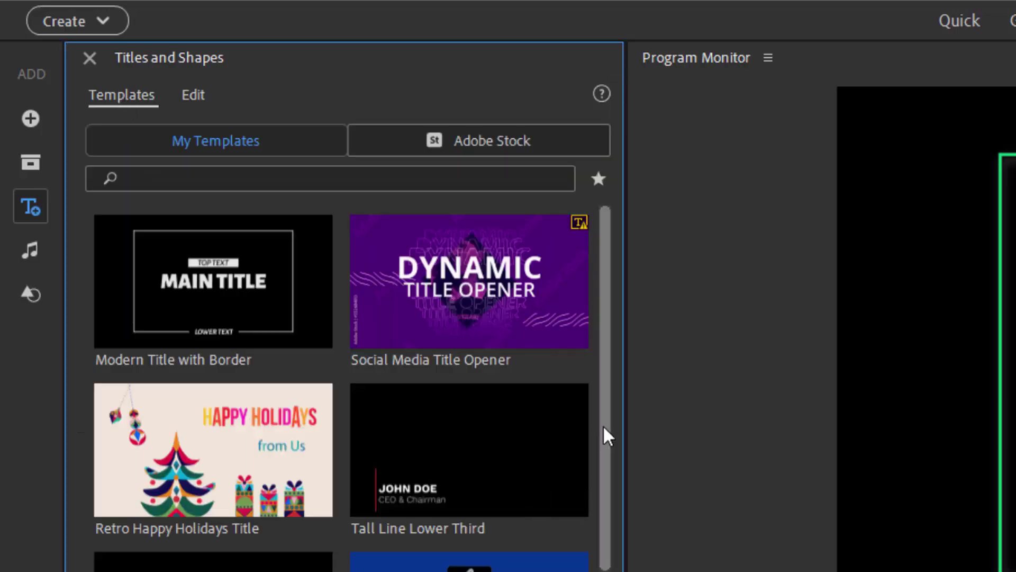
left_click_drag(605, 436, 605, 571)
scroll(387, 245, "up", 5)
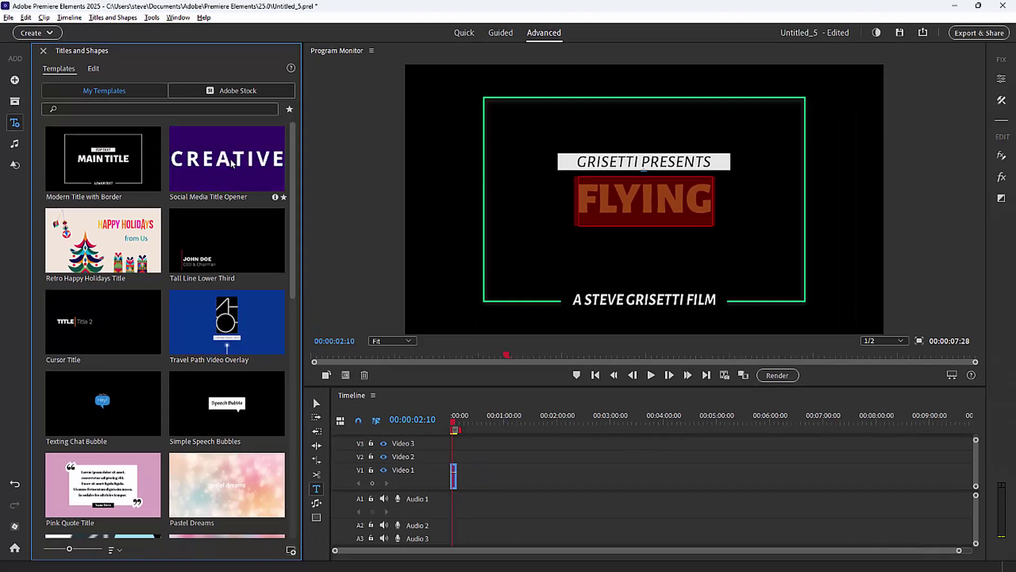
left_click_drag(231, 163, 479, 495)
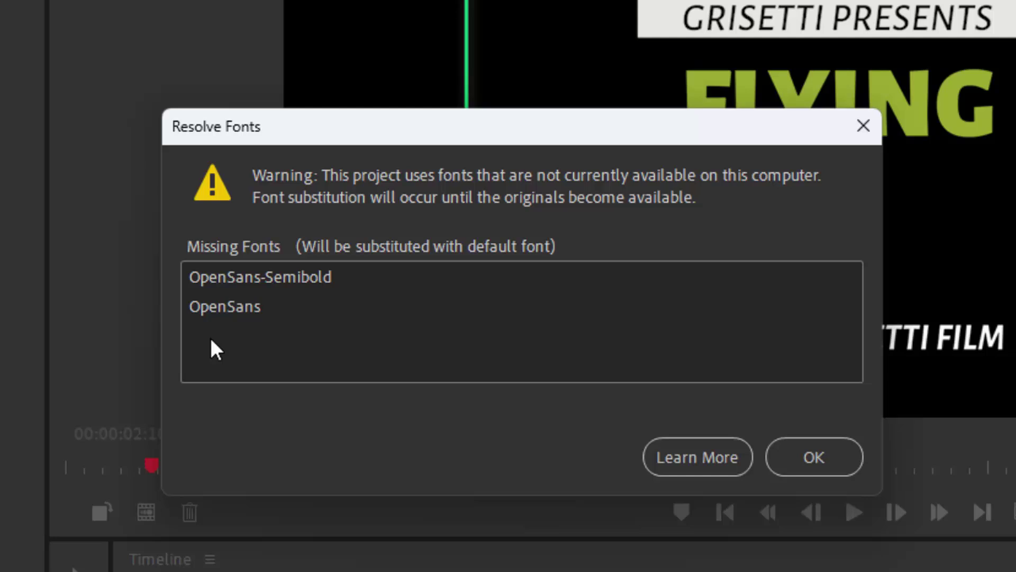
Dismiss the Resolve Fonts warning, rewind the playhead, and preview the title animation once
left_click(831, 459)
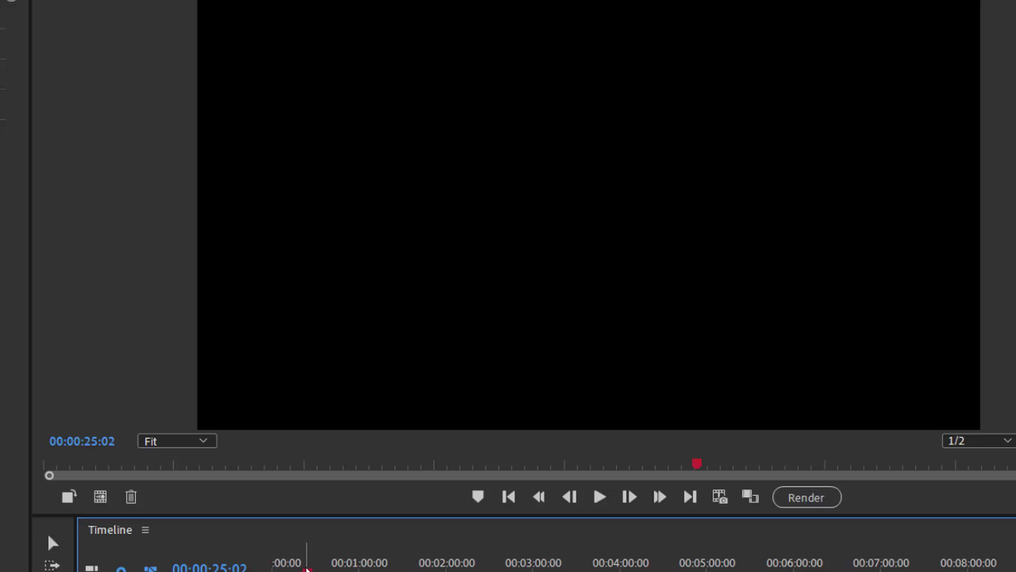
left_click(281, 561)
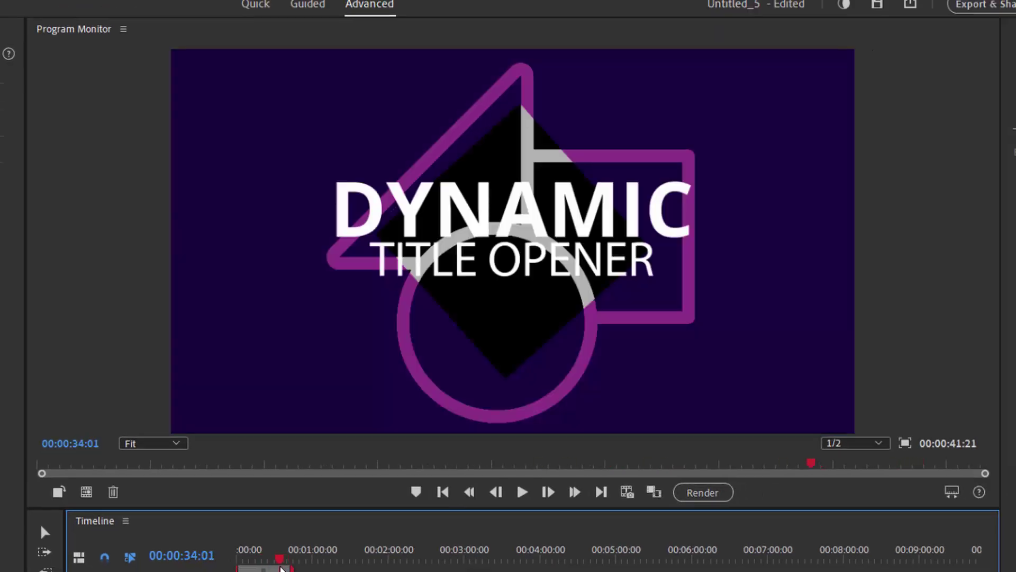
left_click_drag(281, 567, 278, 568)
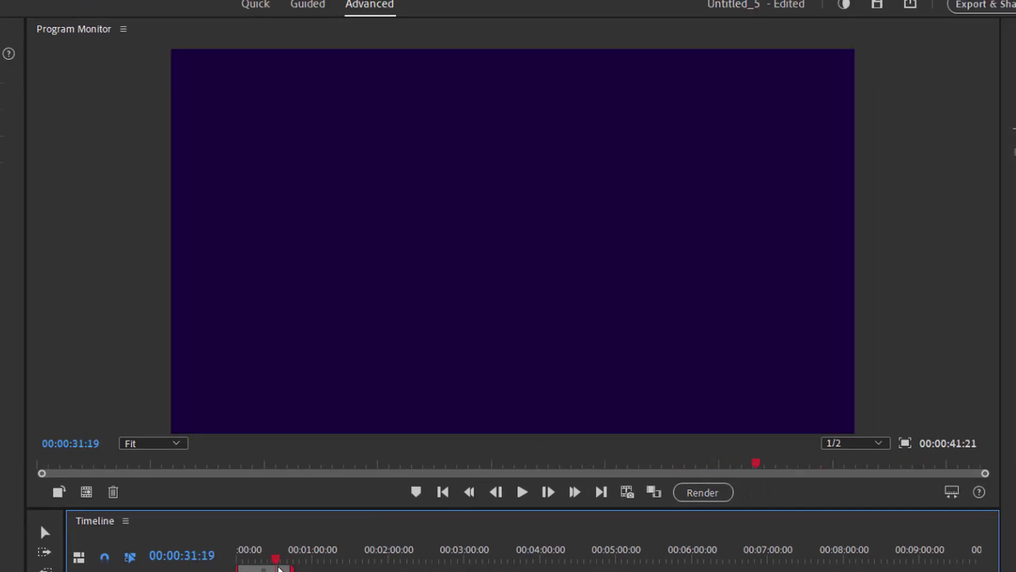
left_click(523, 493)
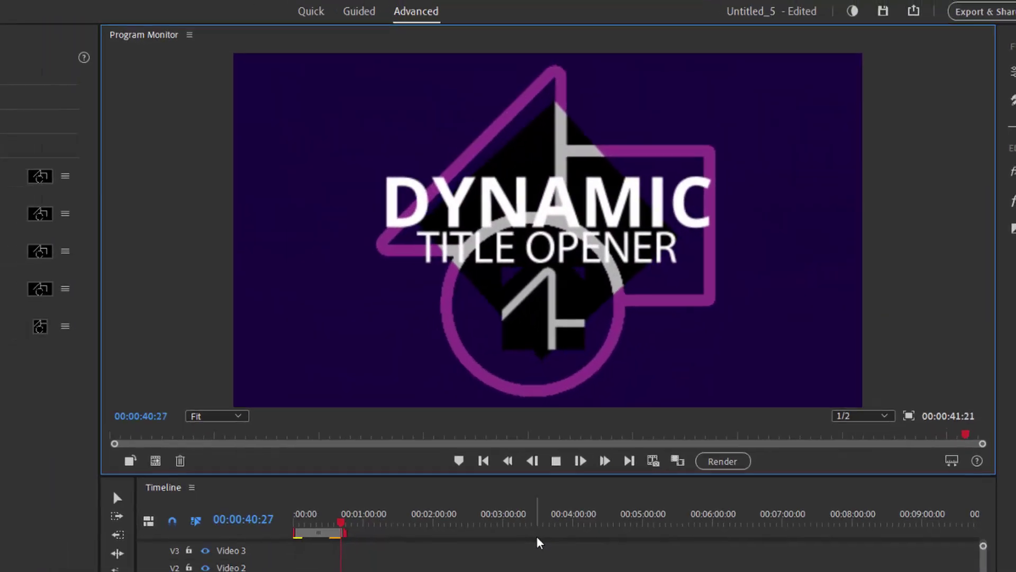
left_click(333, 521)
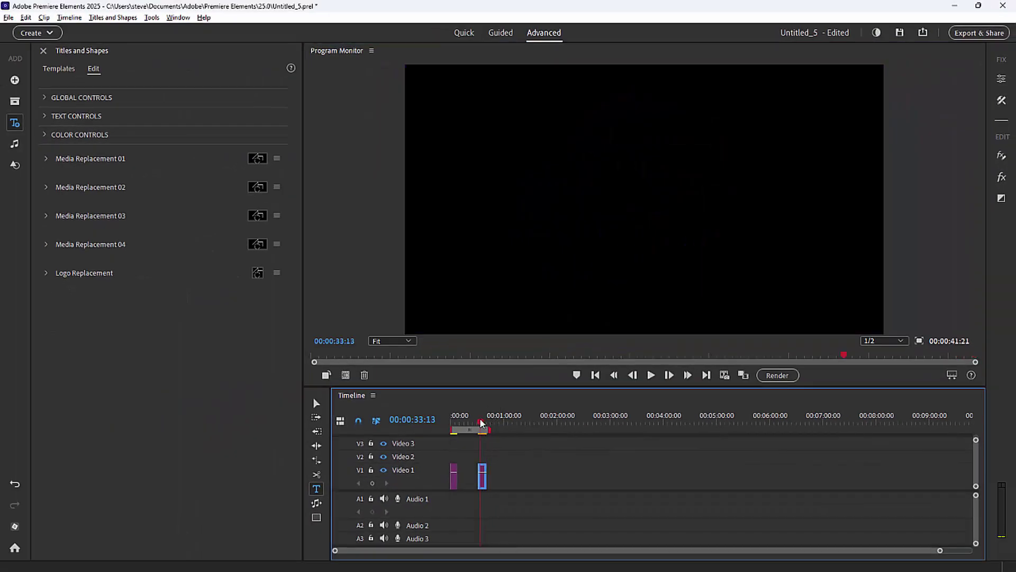
Expand Text Controls and Text 01 to show the DYNAMIC line's Open Sans Bold, size 406 settings
left_click_drag(482, 421, 481, 421)
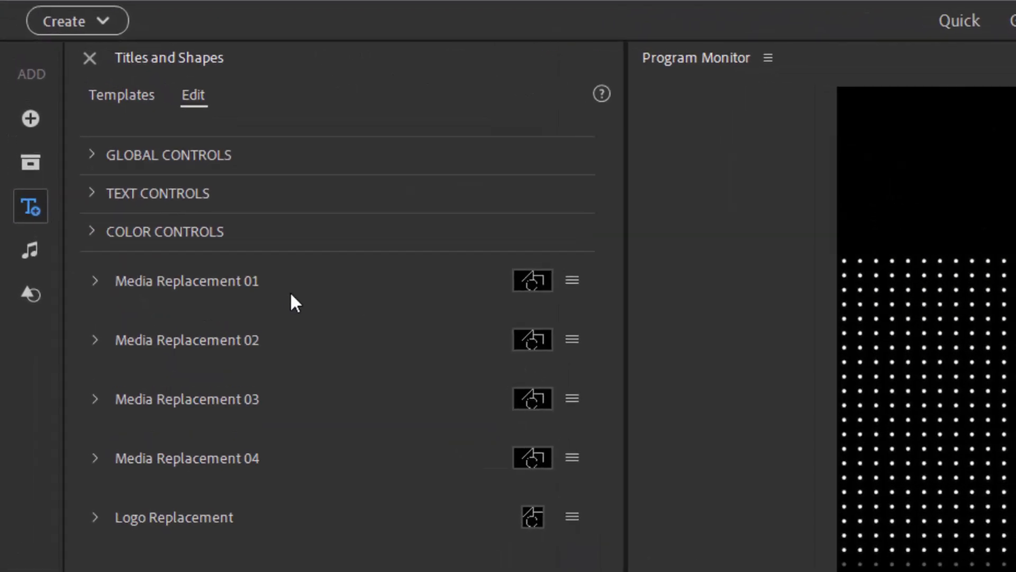
left_click(99, 196)
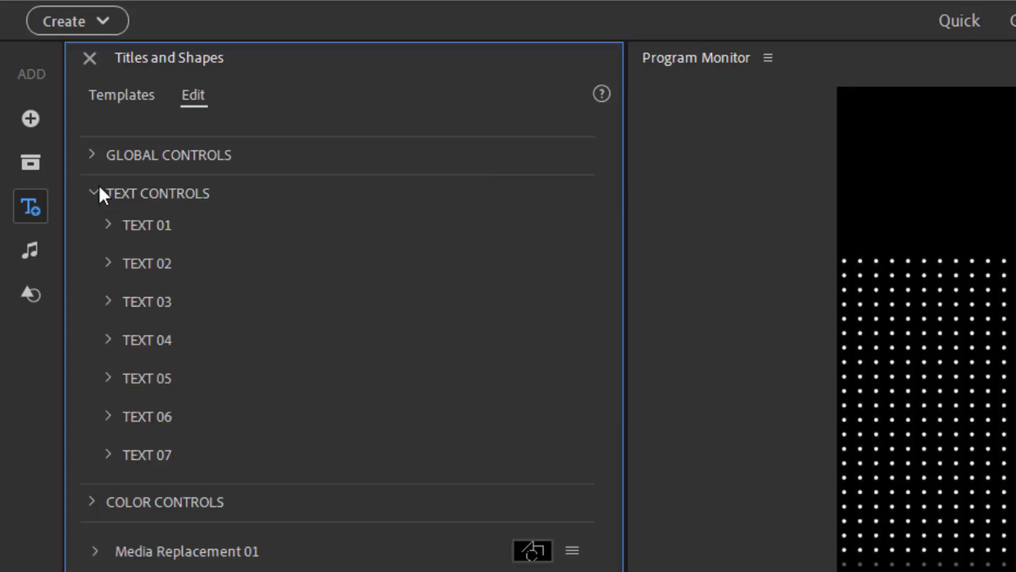
left_click(108, 225)
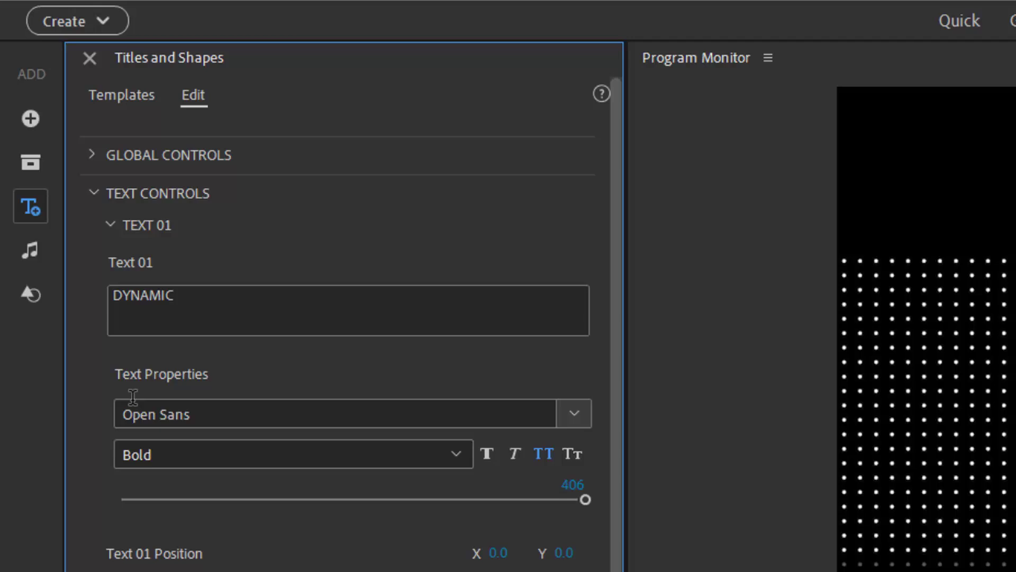
left_click(95, 195)
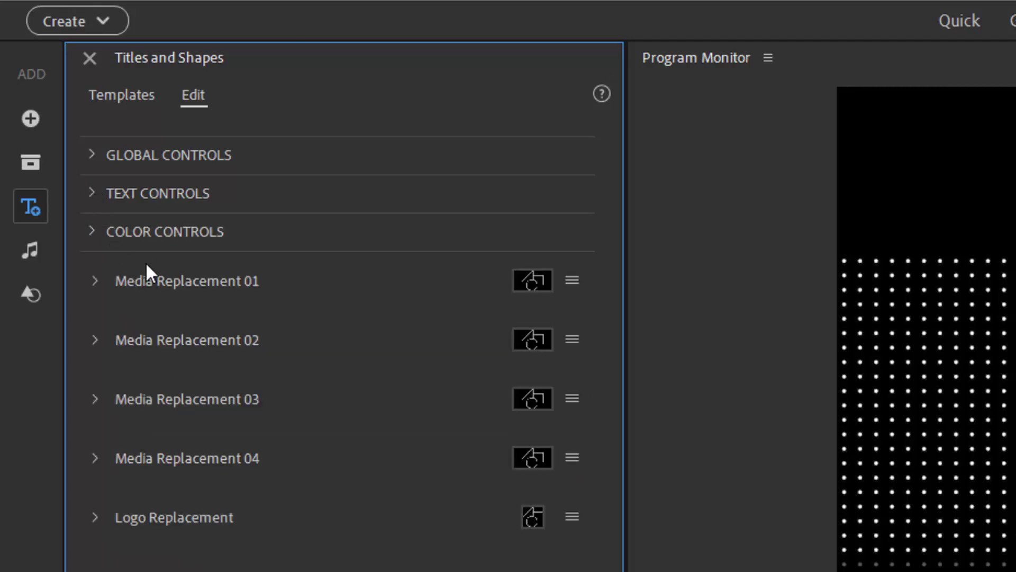
left_click(95, 193)
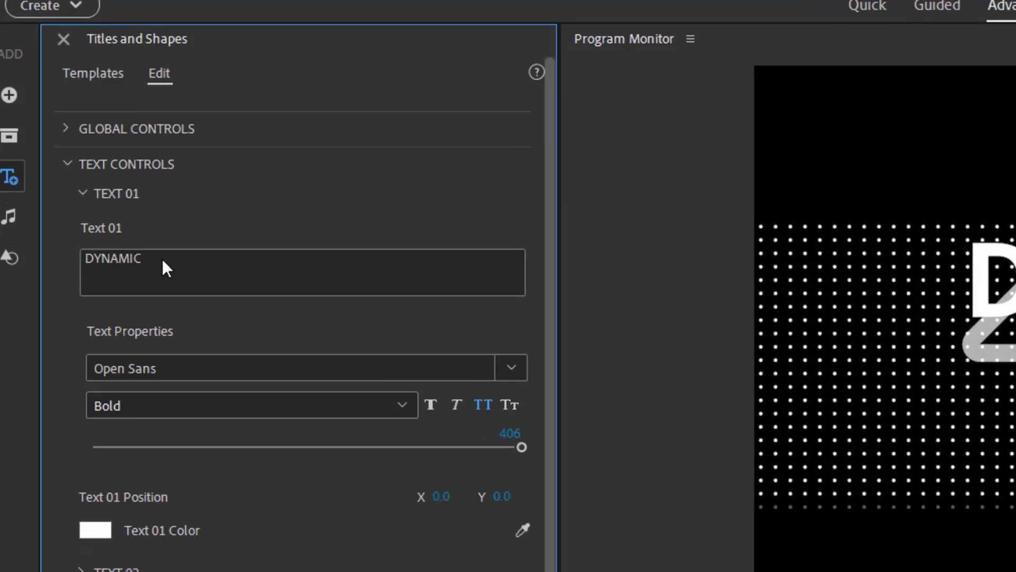
Replace DYNAMIC with 'Flying' and enlarge the first line's text size
double_click(165, 259)
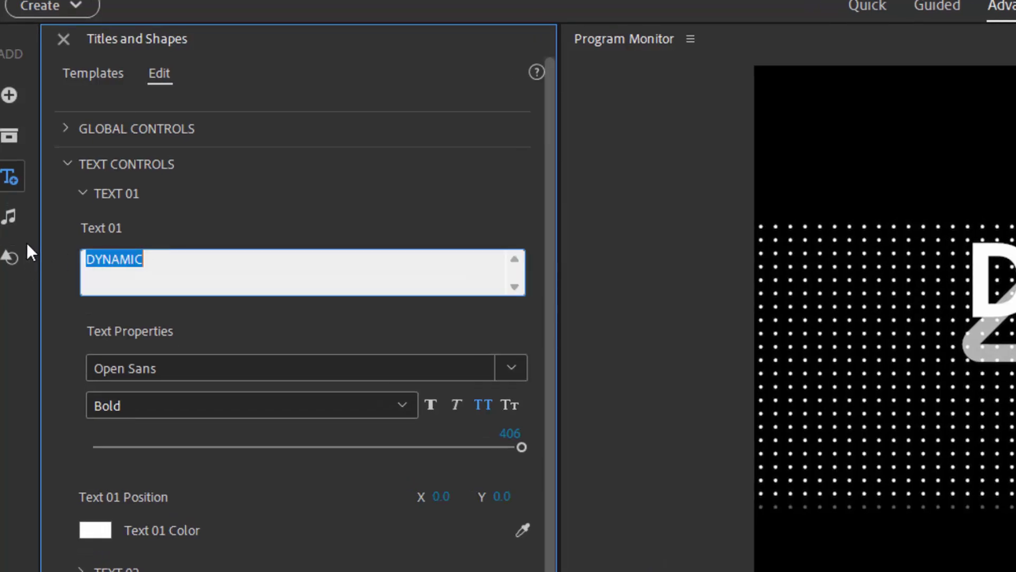
type("Fly")
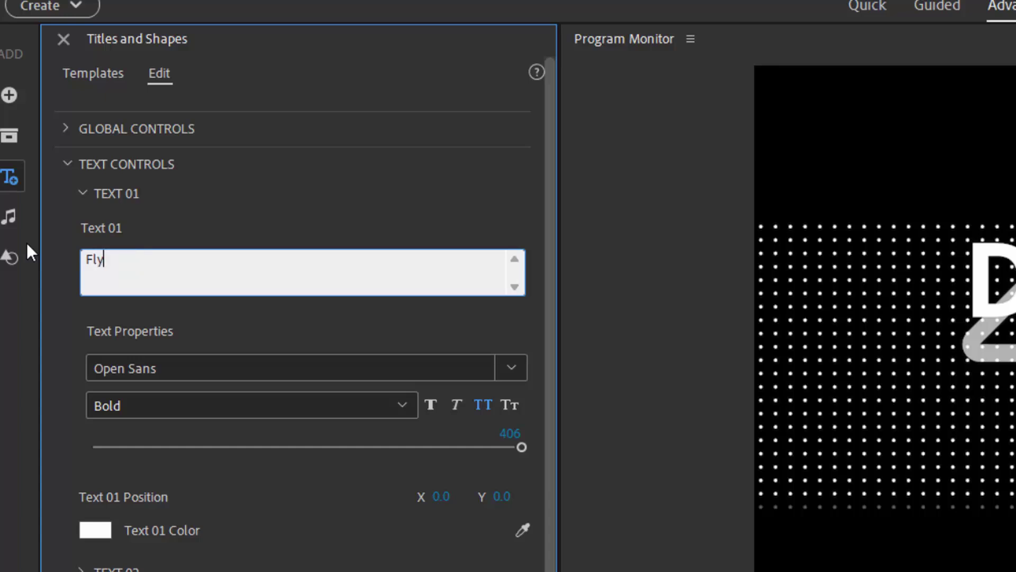
type("ing")
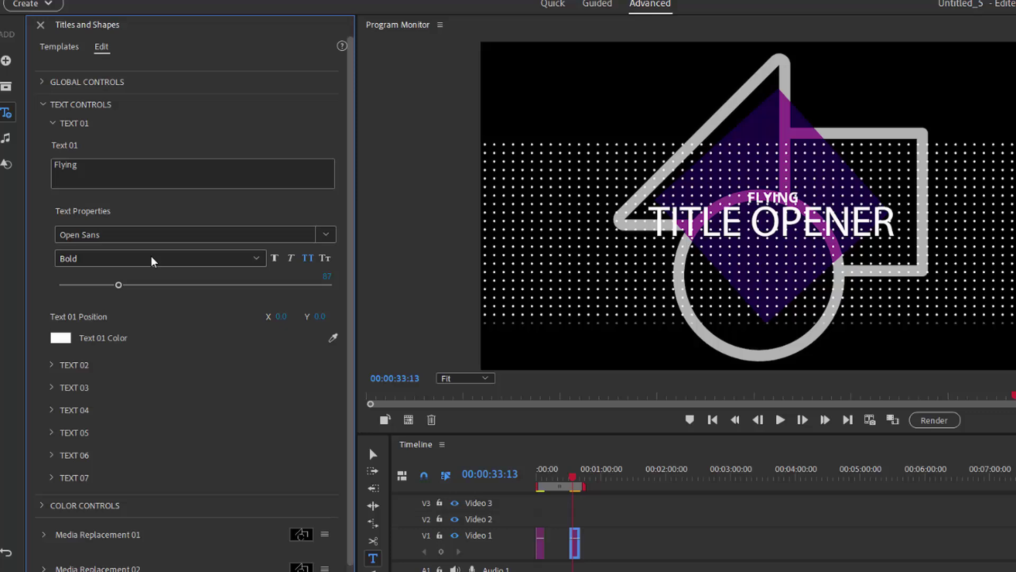
left_click(117, 286)
left_click_drag(118, 287, 350, 303)
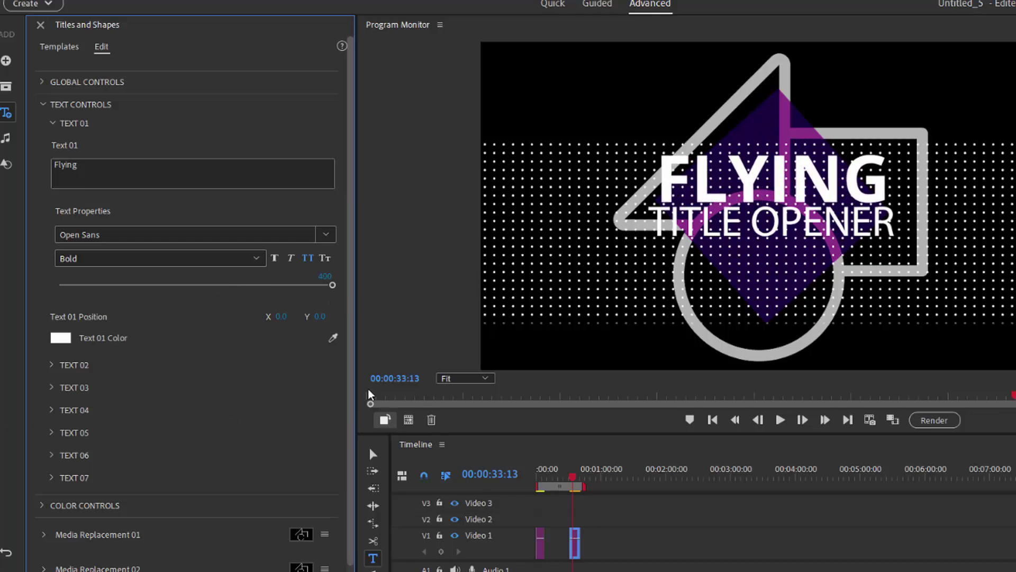
Change the second line from TITLE OPENER to 'Over the city' and shrink it to size 230
left_click(53, 365)
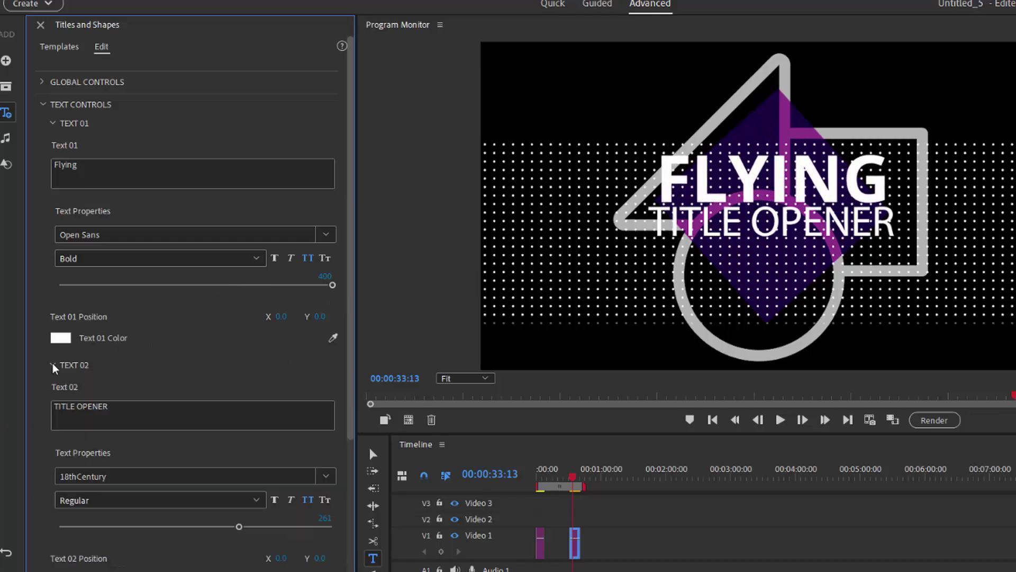
left_click(122, 412)
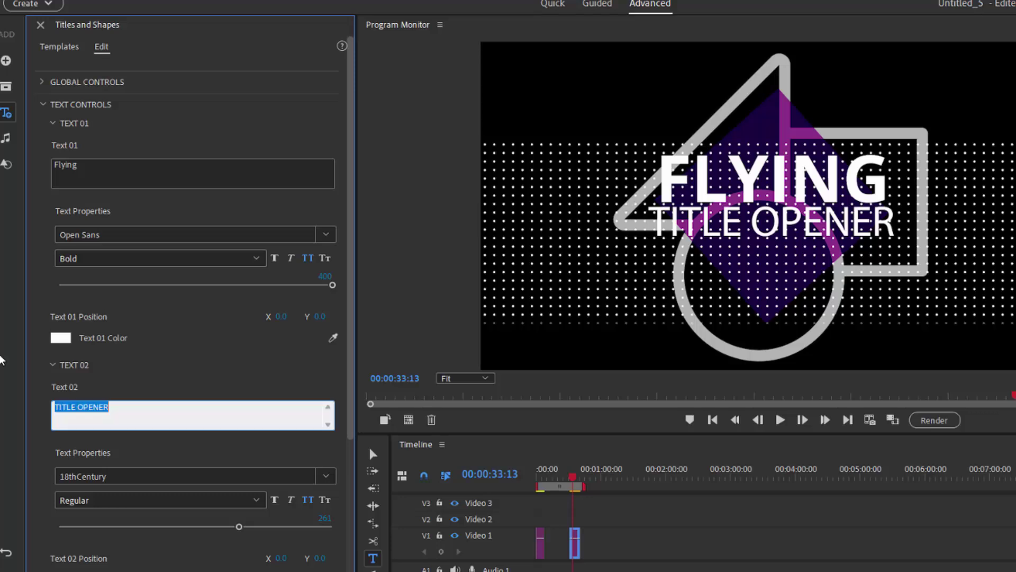
type("Over the city")
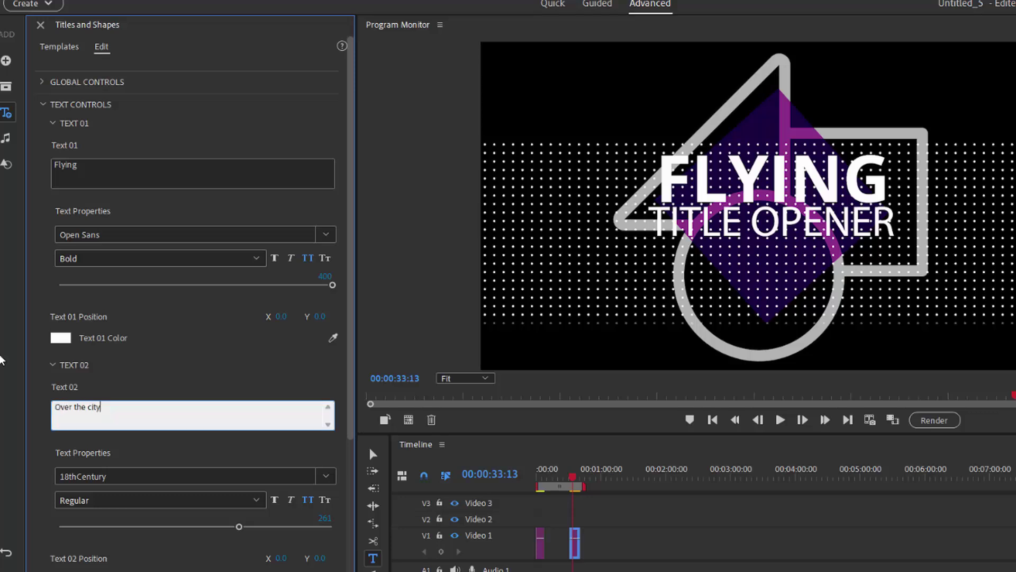
left_click(131, 363)
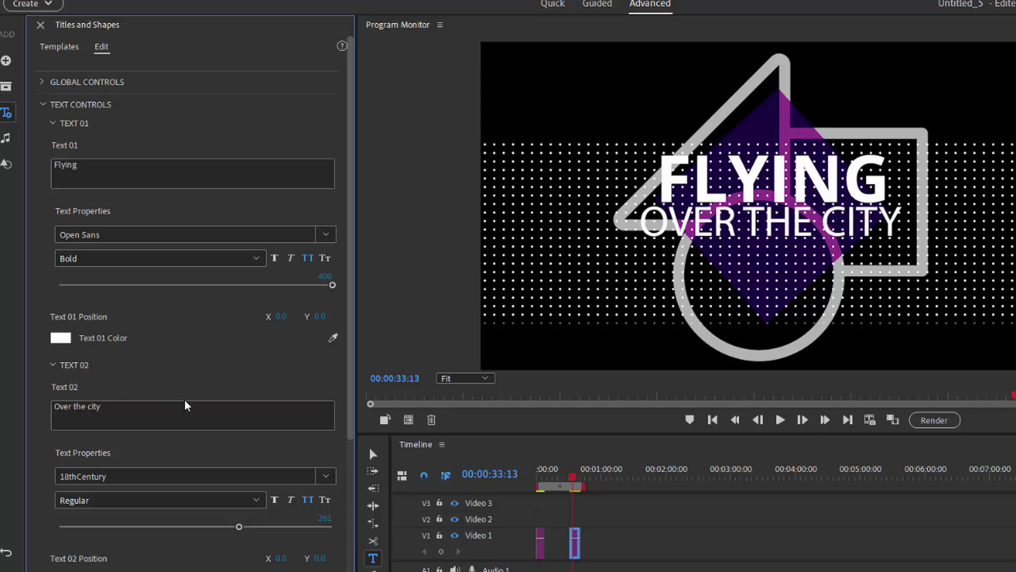
left_click_drag(239, 527, 217, 530)
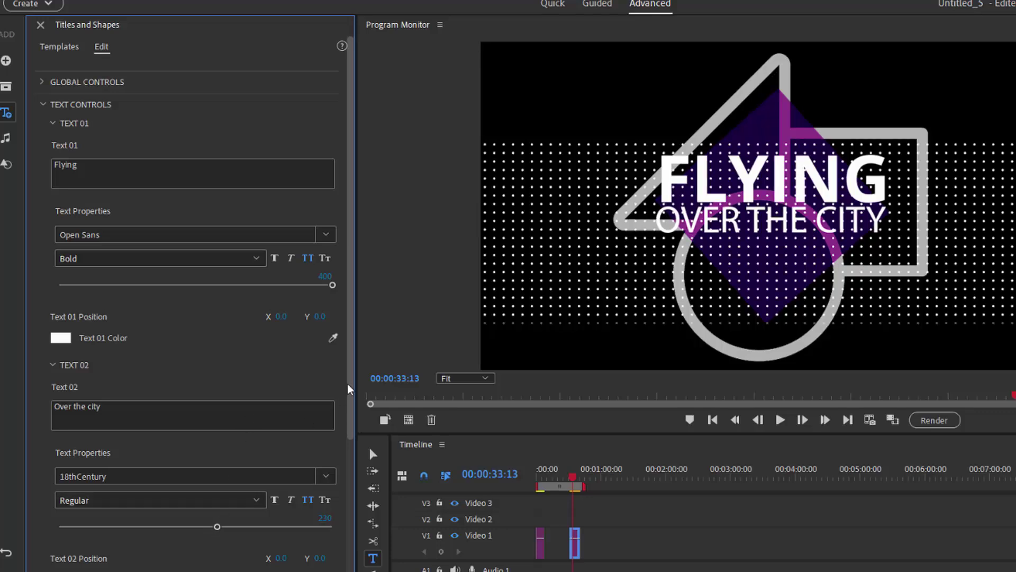
scroll(335, 508, "down", 5)
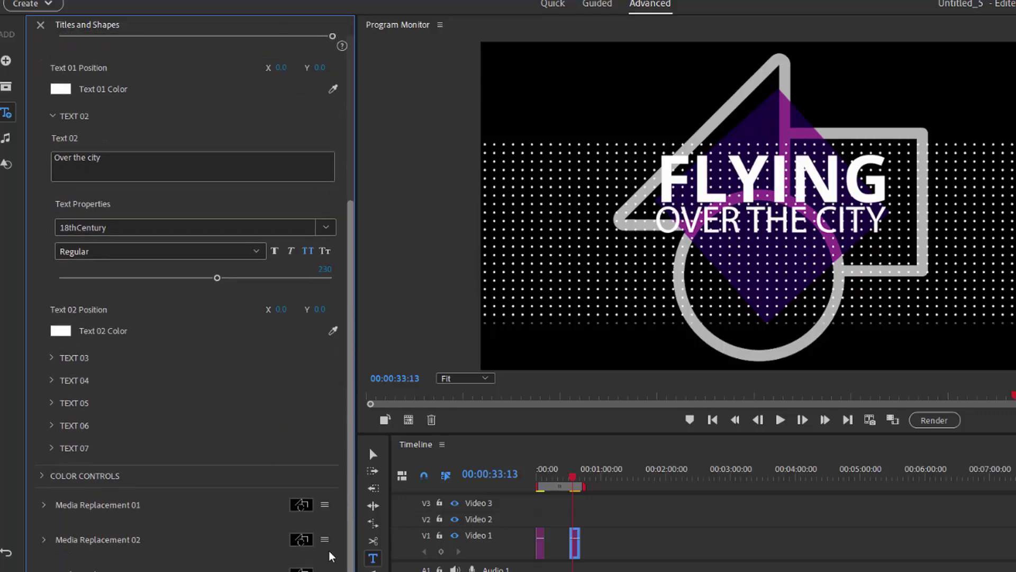
Replace the third text line TRENDY with 'Soaring'
left_click(52, 339)
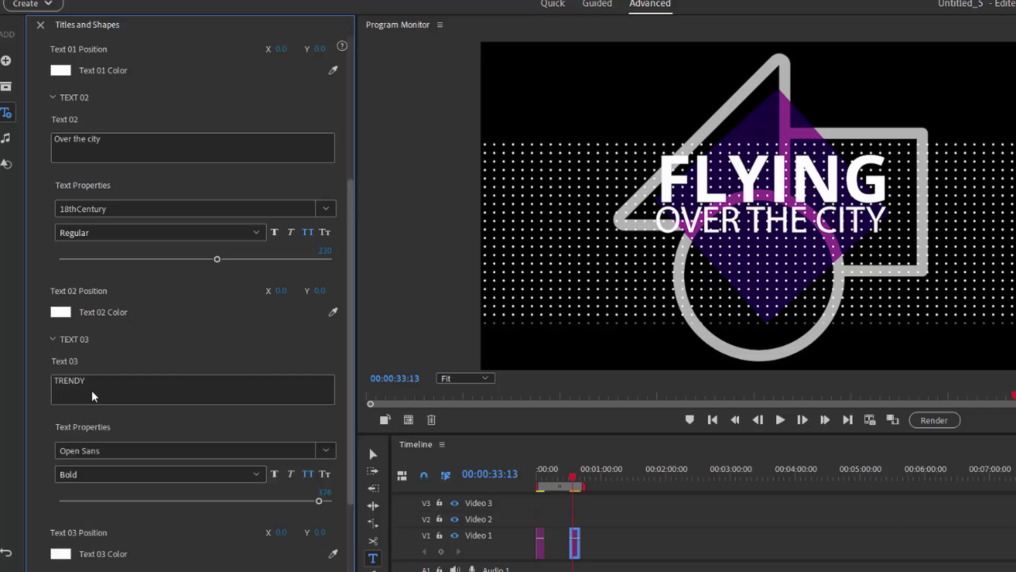
left_click(107, 384)
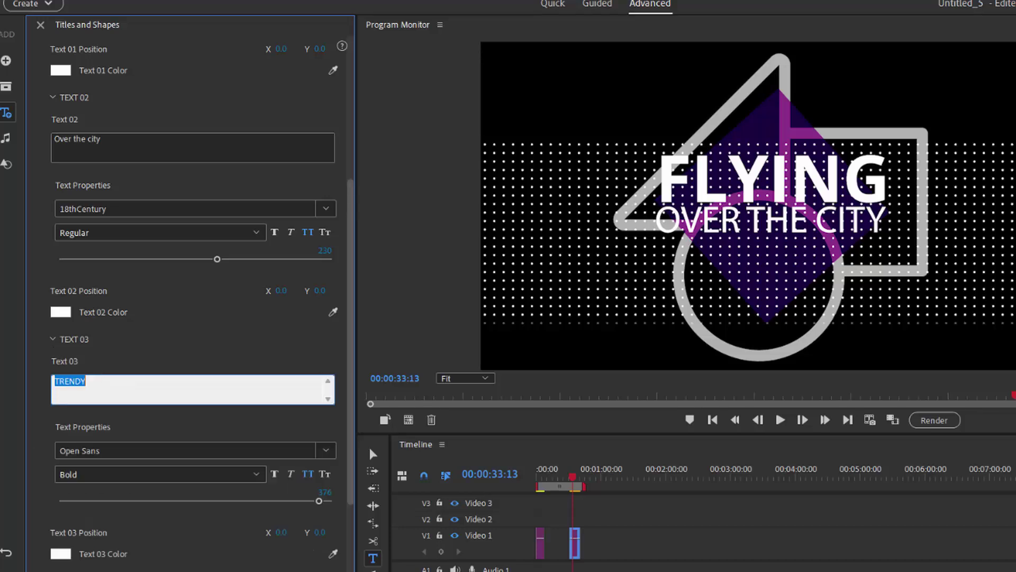
type("Soaring")
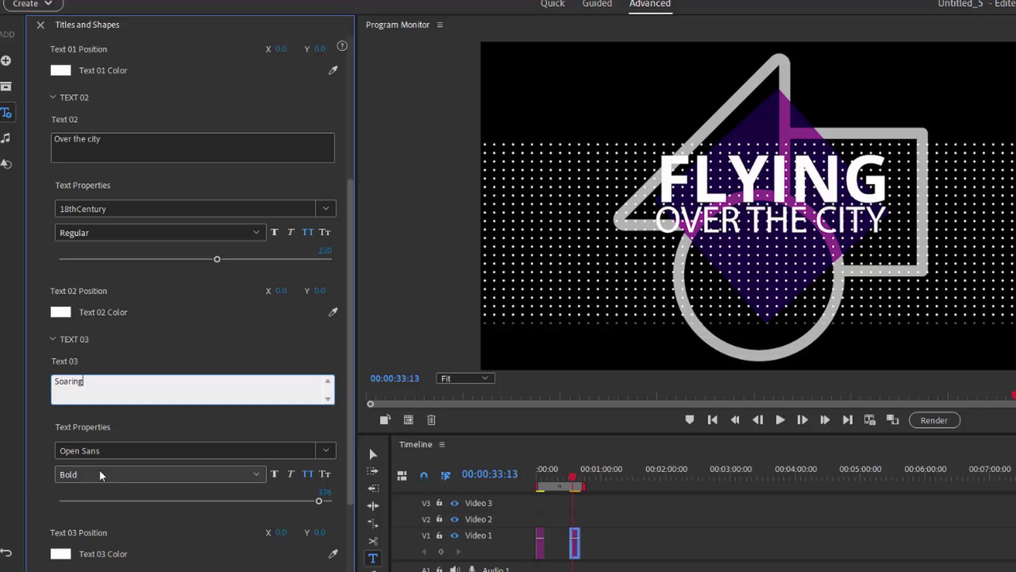
left_click(36, 439)
scroll(78, 465, "down", 3)
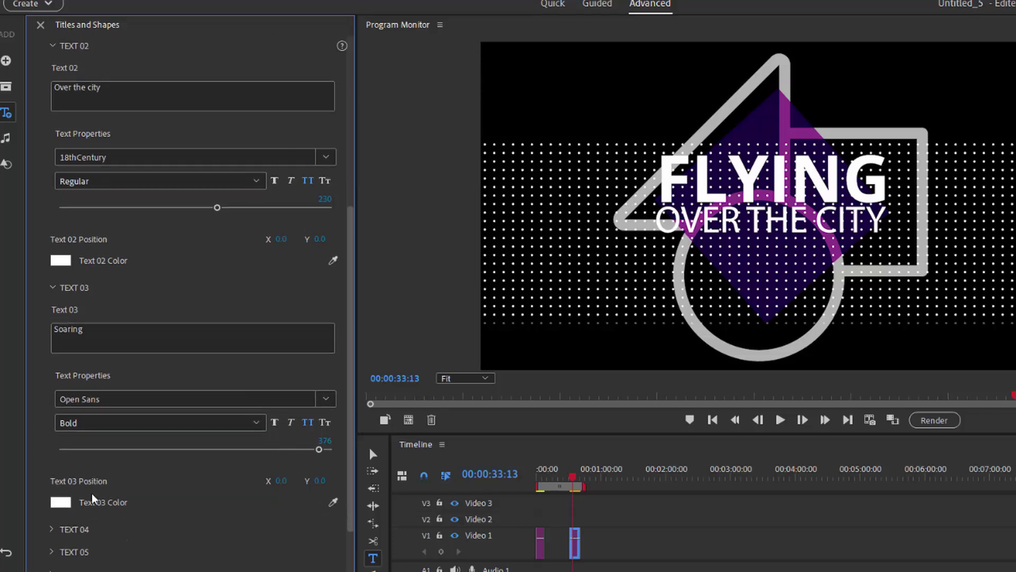
Replace the fourth text line CREATIVE with 'Airborne'
left_click(52, 452)
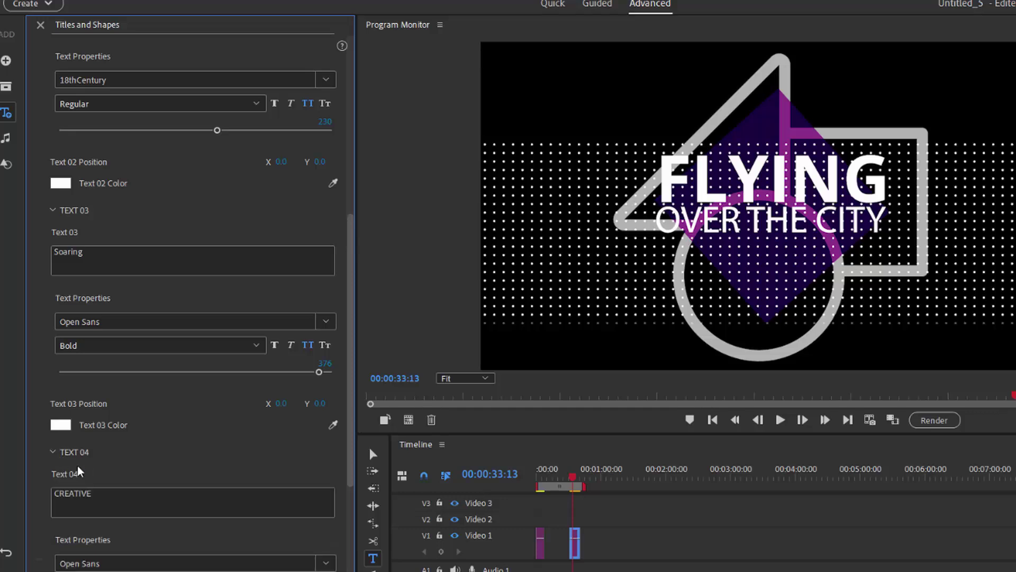
double_click(101, 494)
type("Ai")
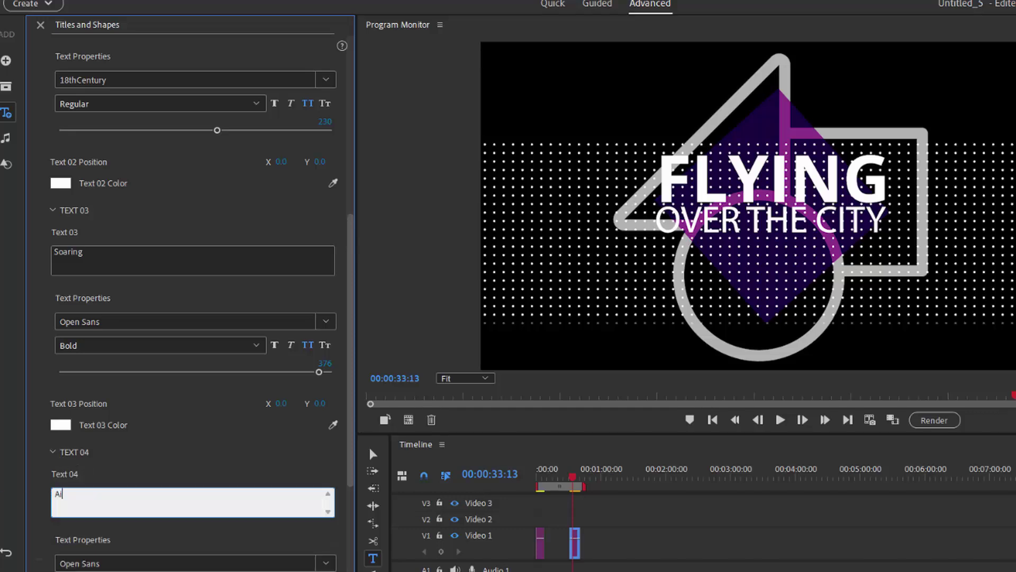
type("rborne")
left_click(154, 462)
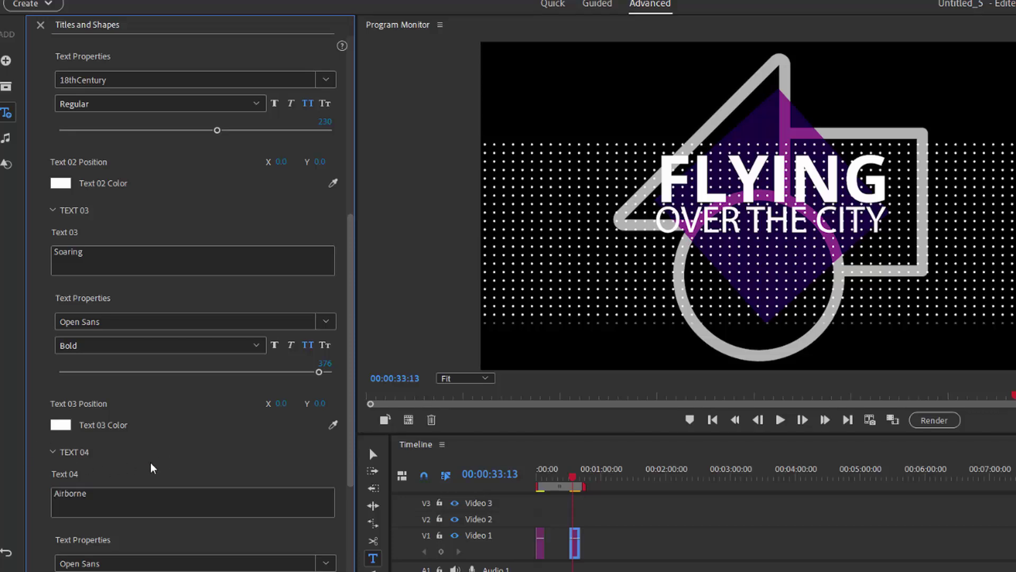
scroll(157, 466, "down", 1)
scroll(157, 466, "down", 2)
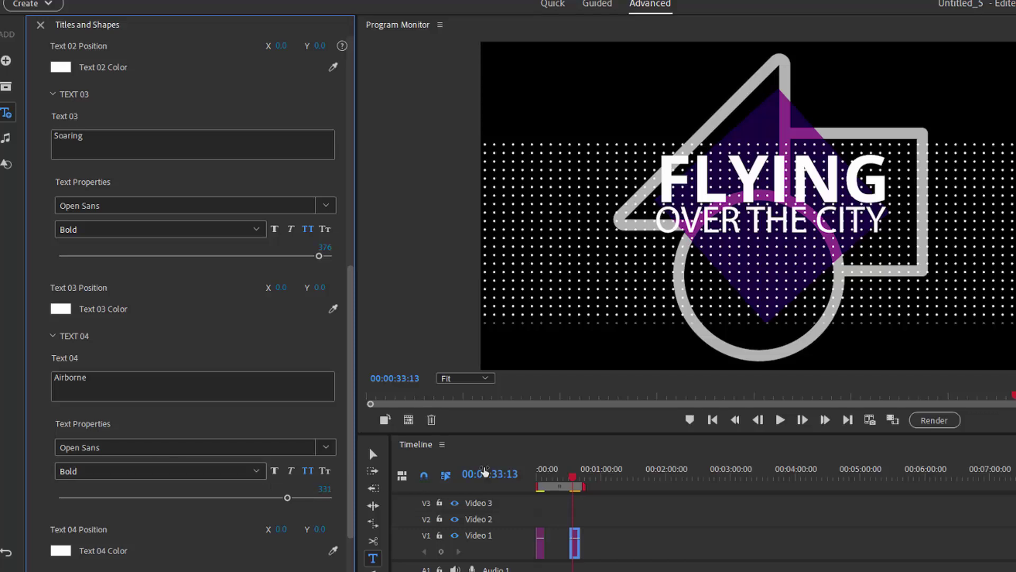
Replay the title from its start to preview the FLYING / OVER THE CITY text, then scroll the panel
left_click(571, 479)
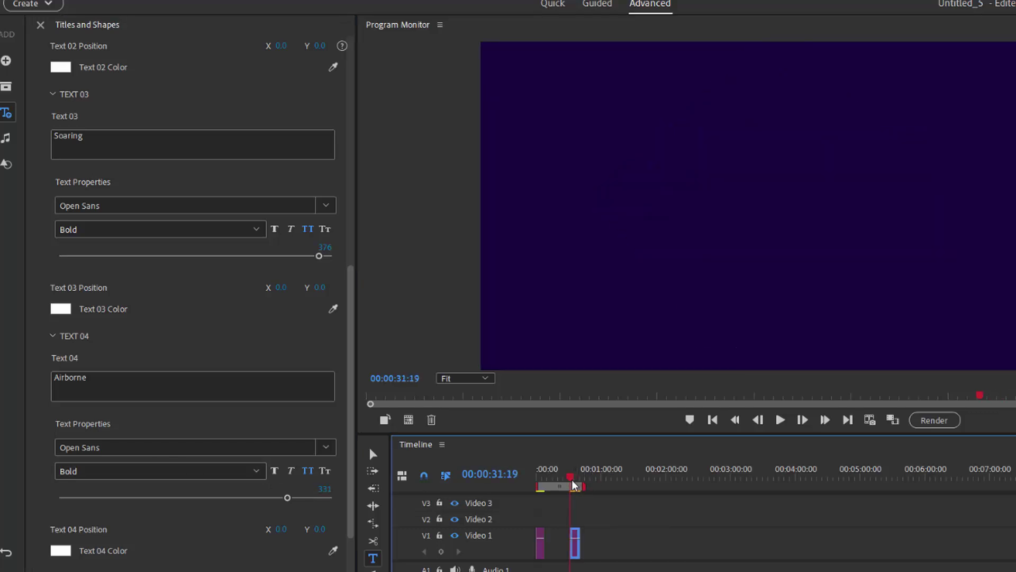
left_click(780, 420)
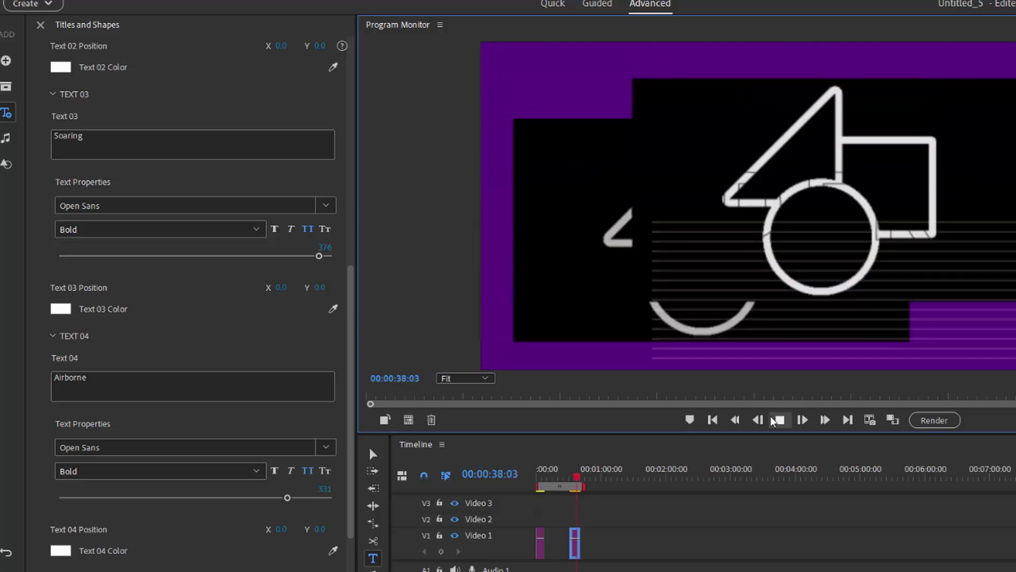
left_click(777, 420)
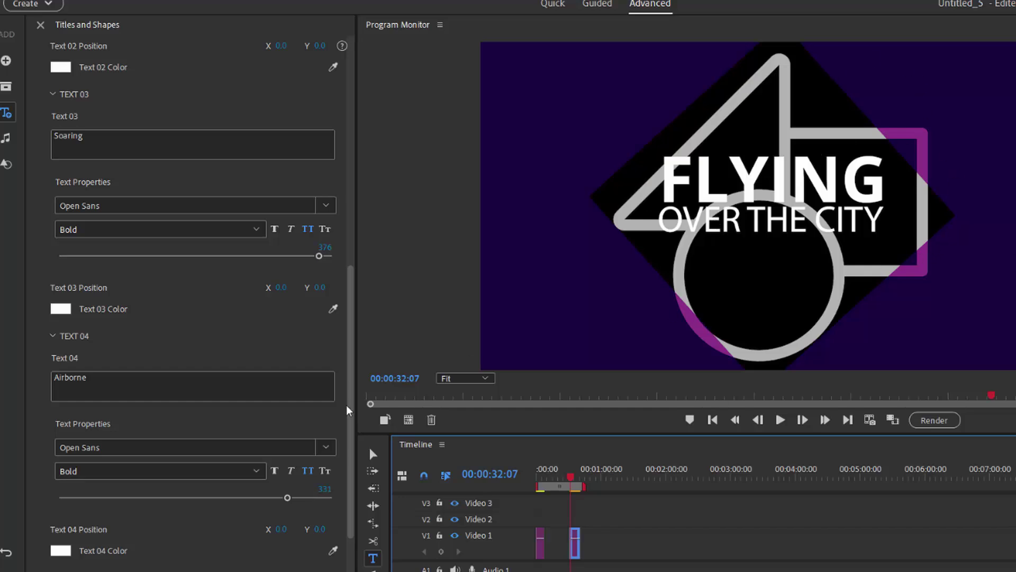
left_click(352, 324)
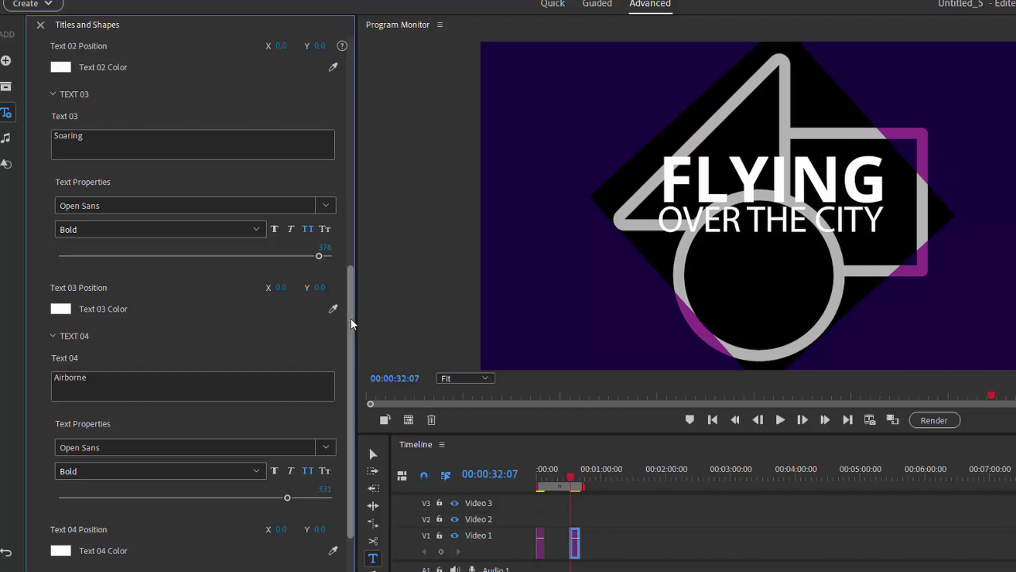
left_click_drag(353, 324, 73, 155)
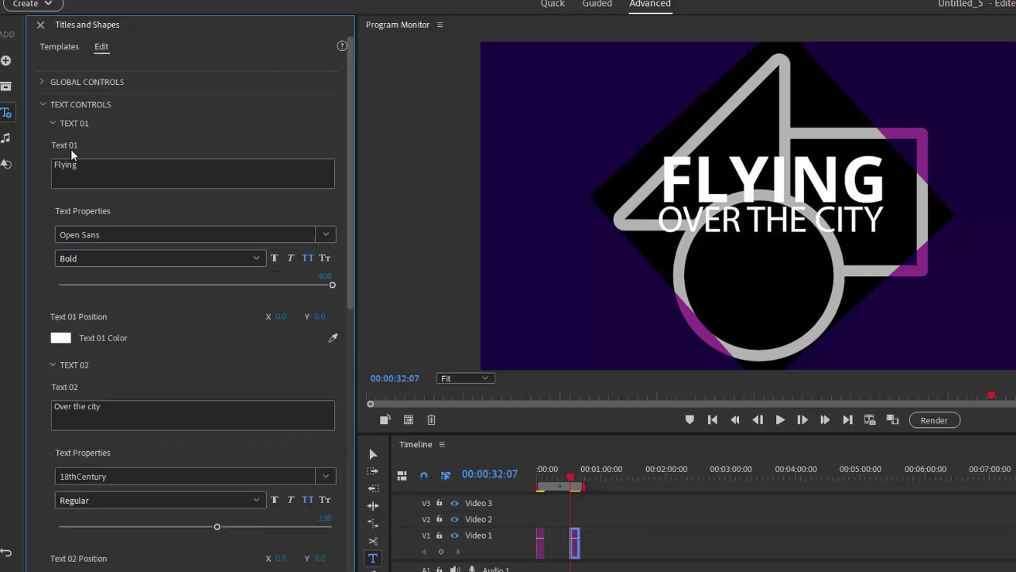
Load Starburst.psd from the Samples folder into Media Replacement 01
left_click(44, 105)
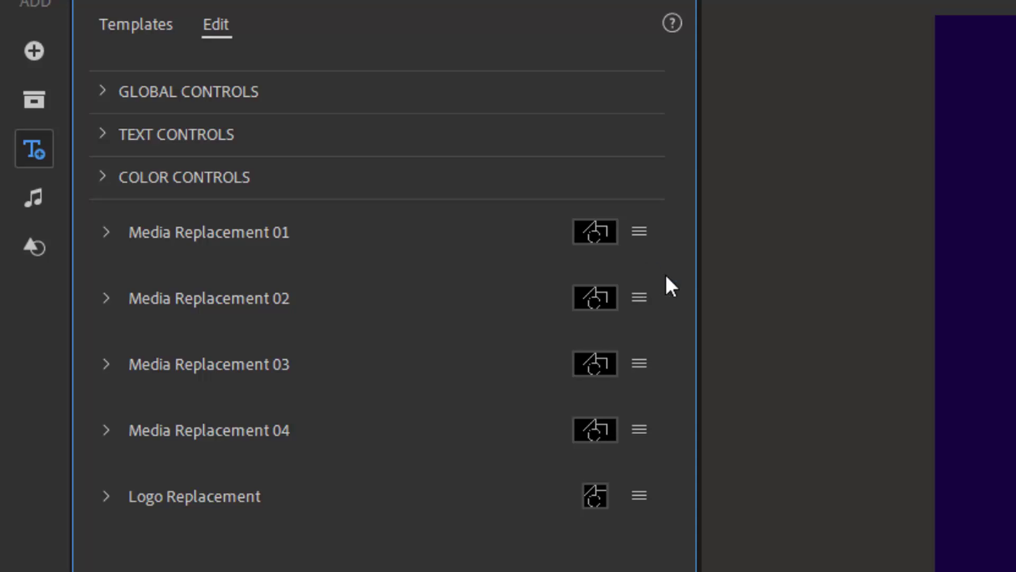
left_click(640, 233)
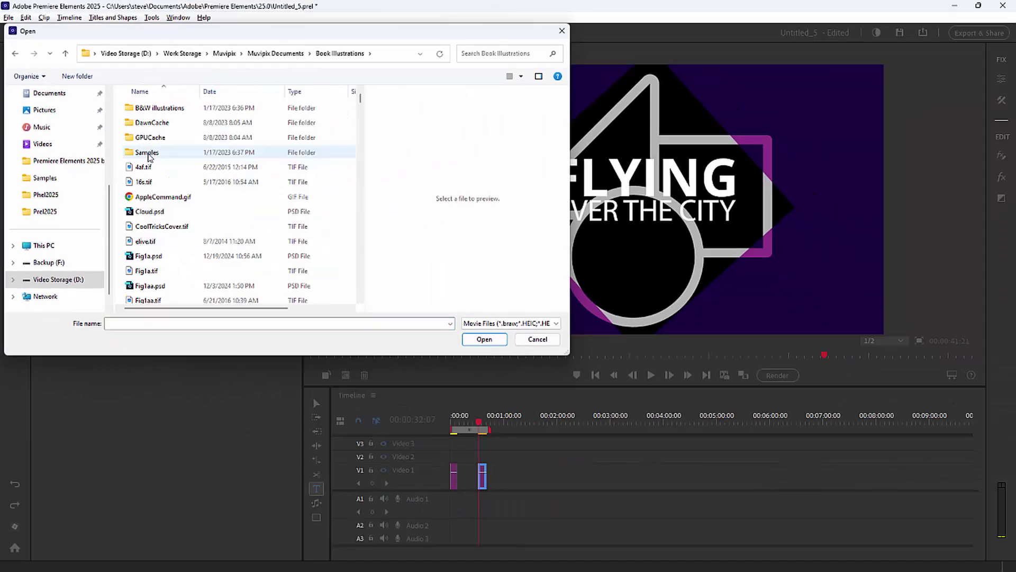
double_click(159, 153)
scroll(356, 283, "down", 10)
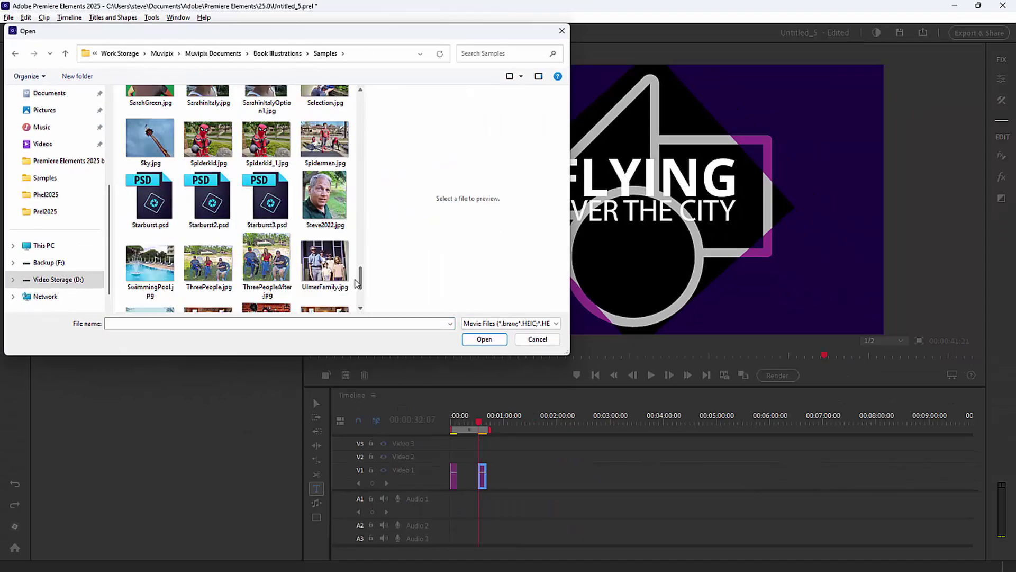
left_click(151, 195)
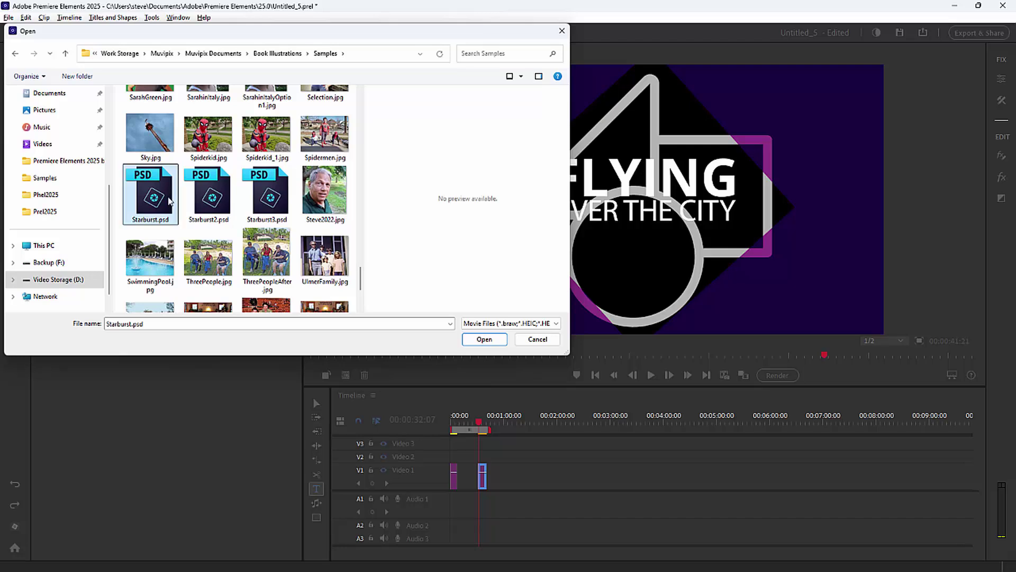
left_click(486, 341)
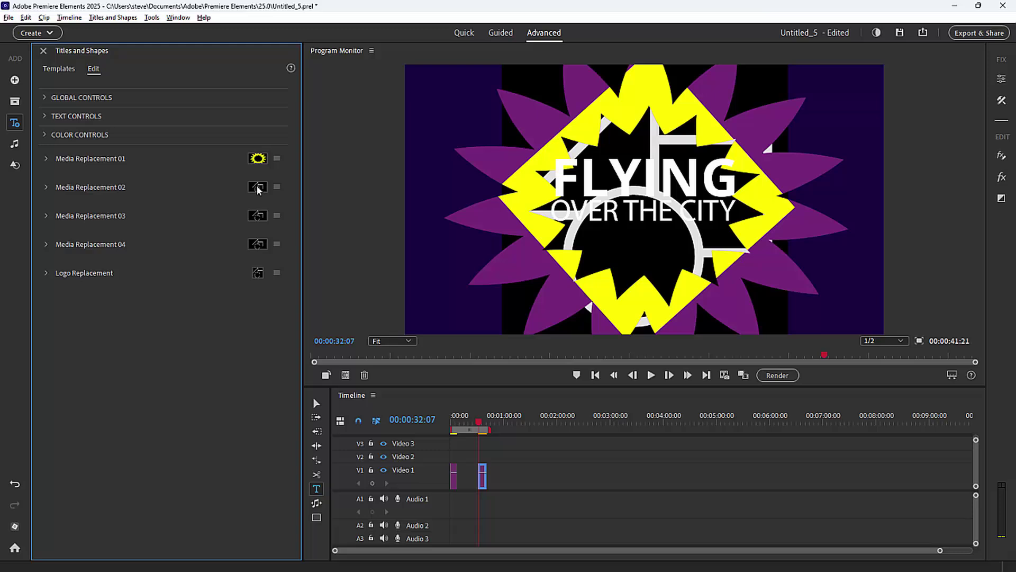
Load the green Starburst2.psd into Media Replacement 02
left_click(276, 188)
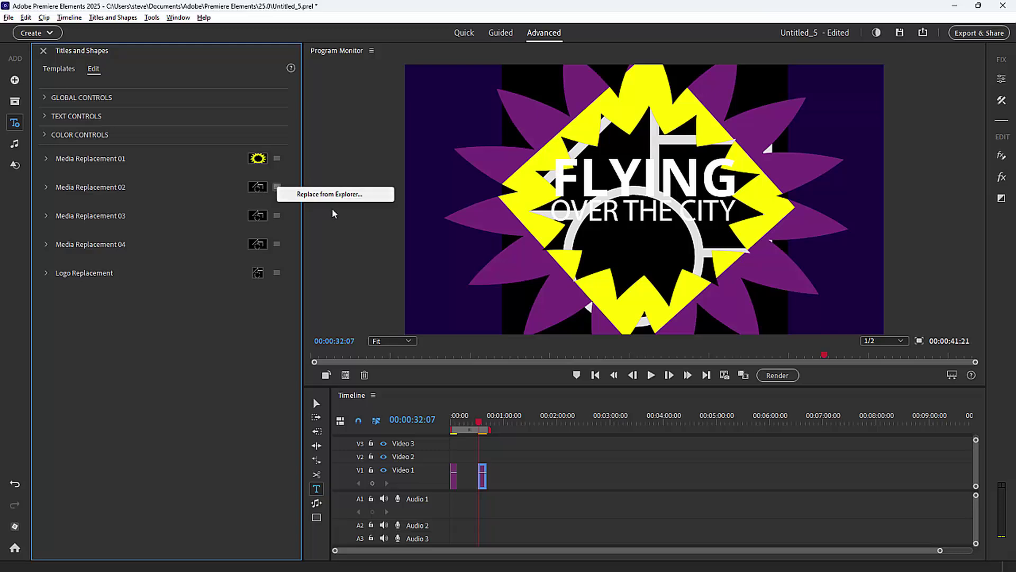
left_click(322, 195)
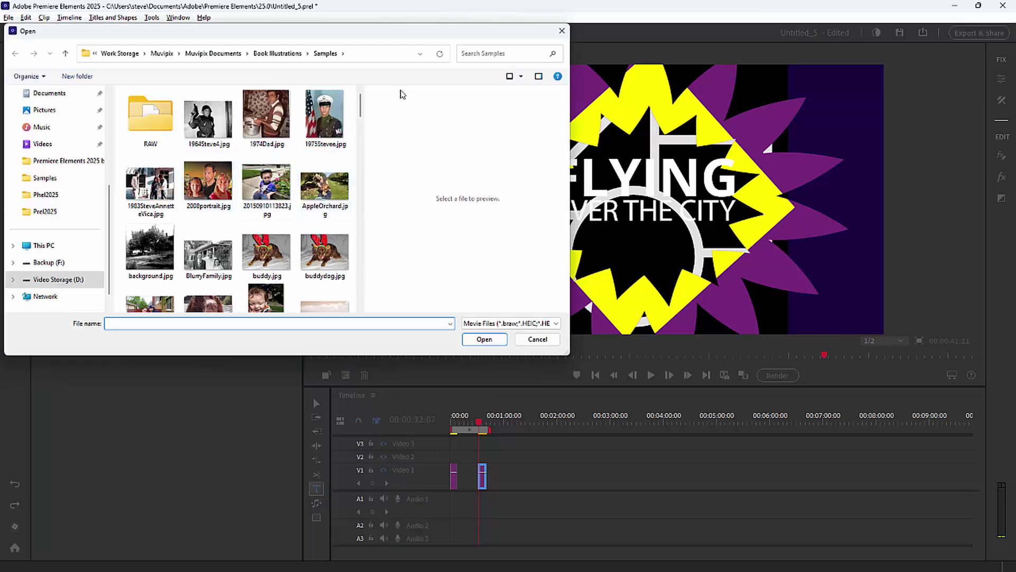
left_click_drag(361, 100, 360, 277)
left_click(209, 185)
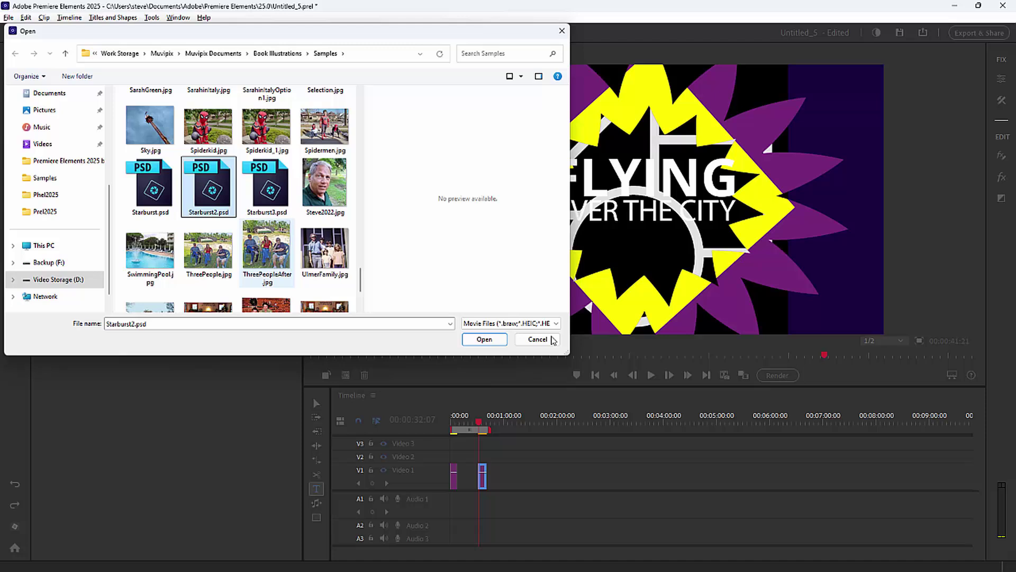
left_click(486, 339)
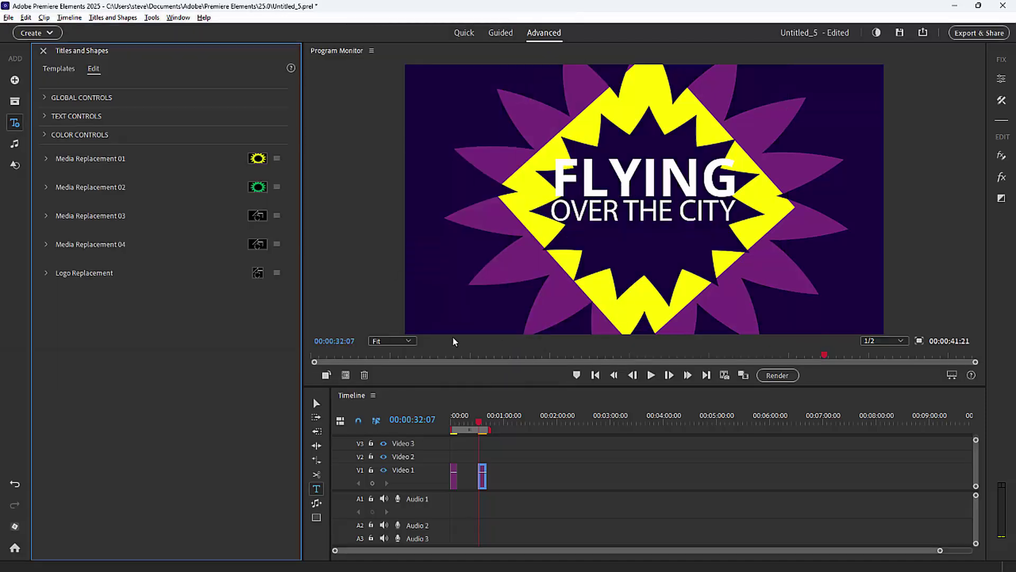
Load the red Starburst3.psd into Media Replacement 03
left_click(276, 216)
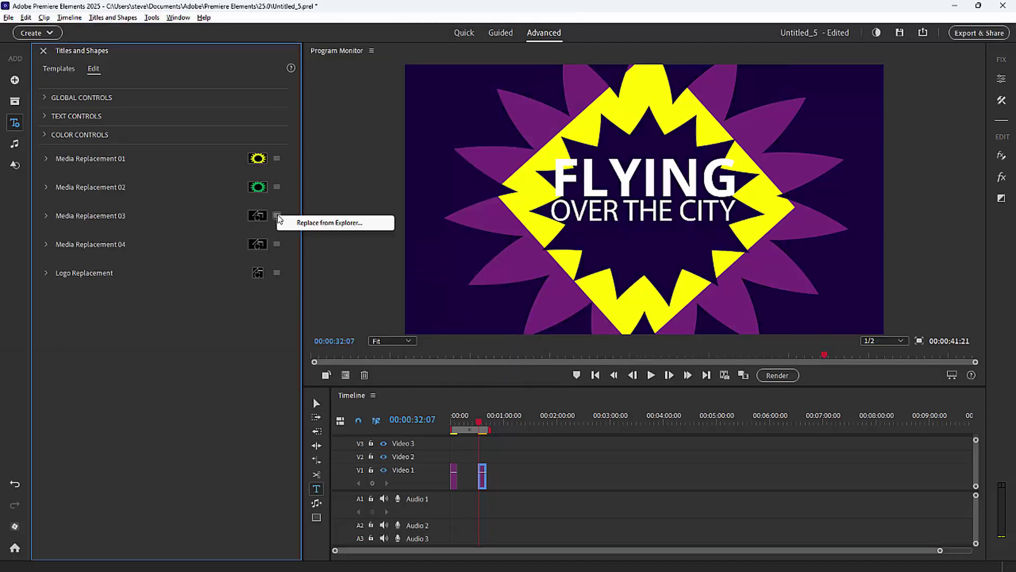
left_click(327, 226)
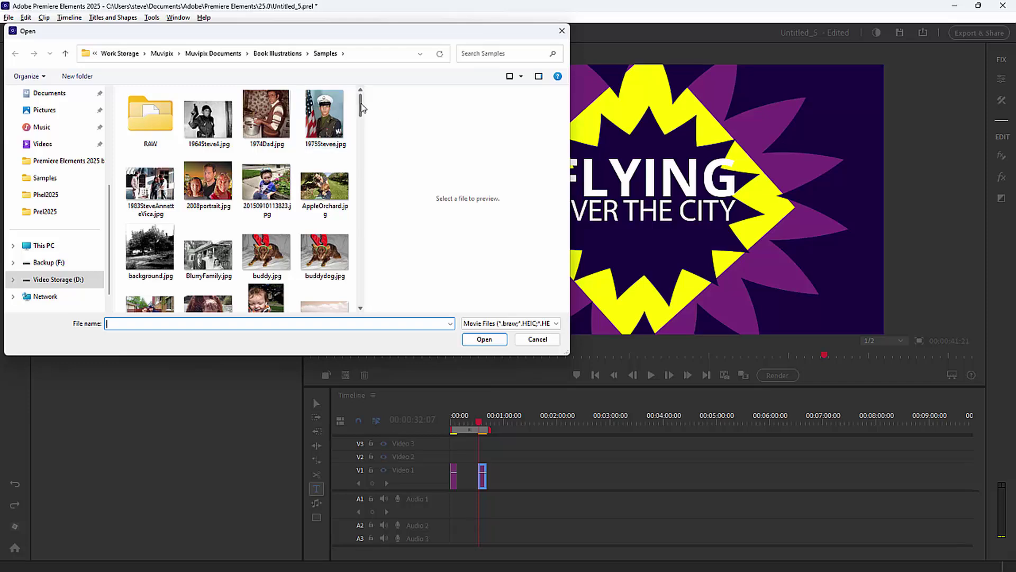
left_click_drag(361, 106, 334, 282)
left_click(267, 215)
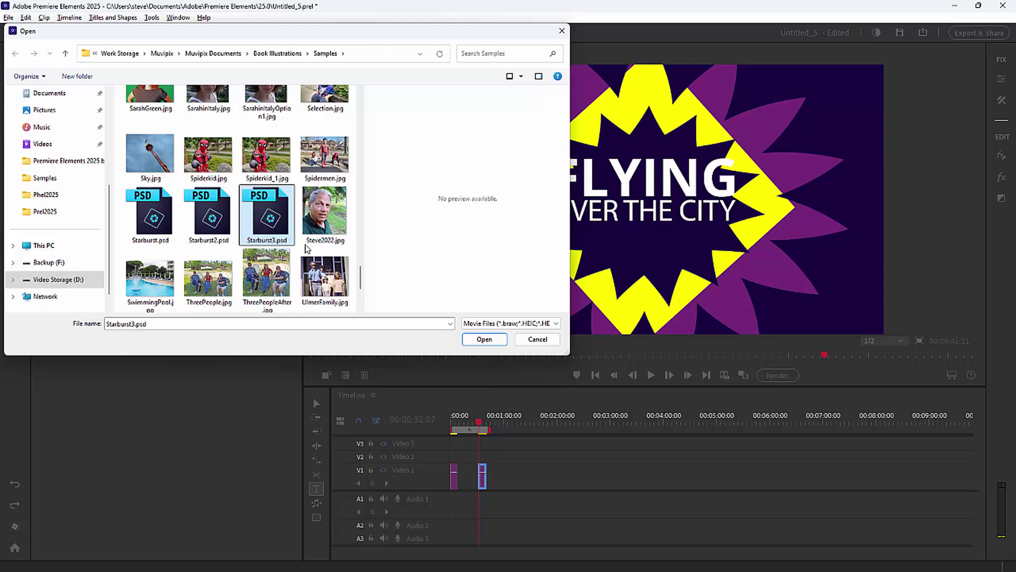
left_click(484, 339)
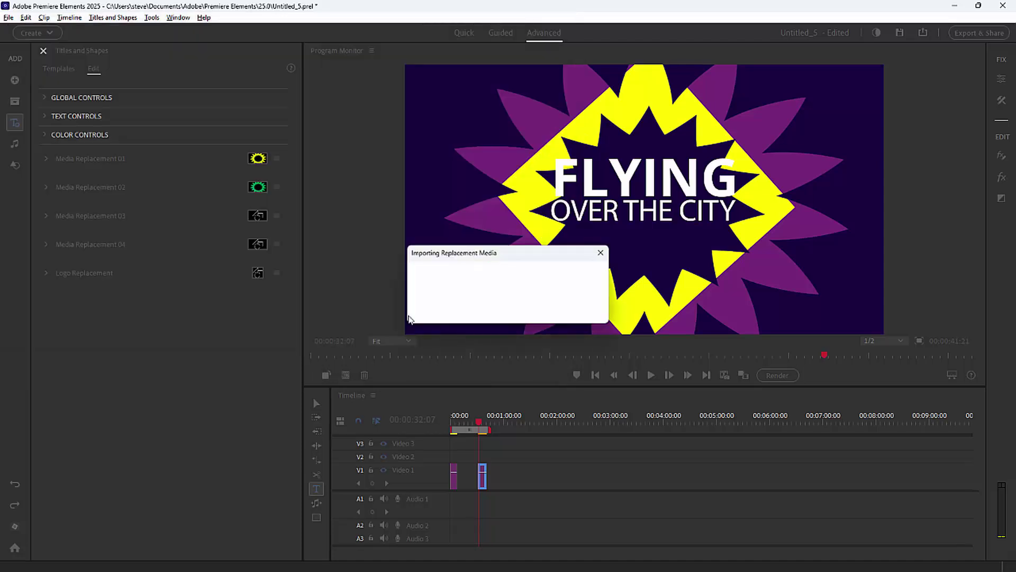
Load the yellow Starburst.psd into Media Replacement 04
left_click(274, 245)
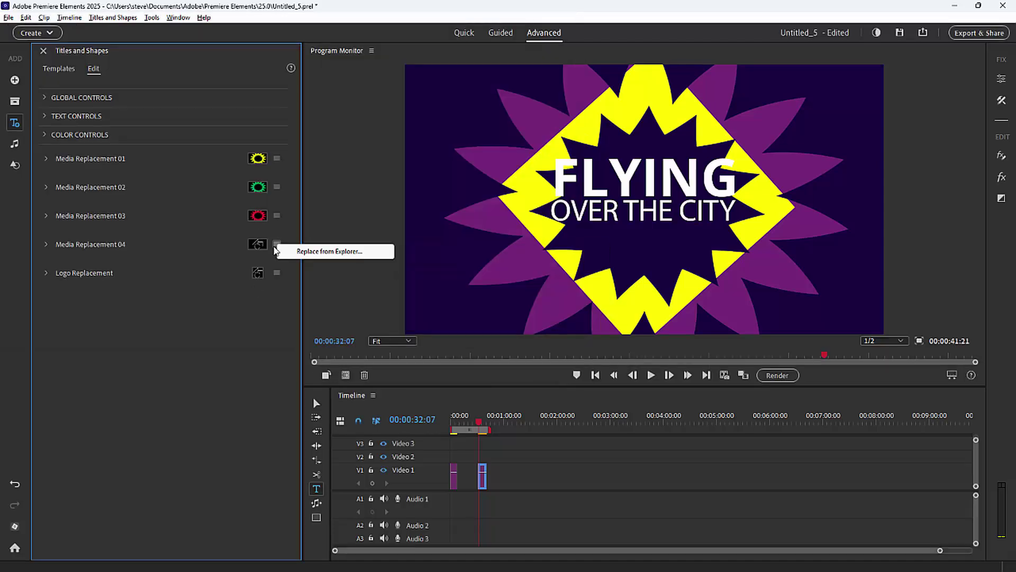
left_click(301, 252)
left_click_drag(360, 106, 349, 272)
scroll(348, 272, "down", 5)
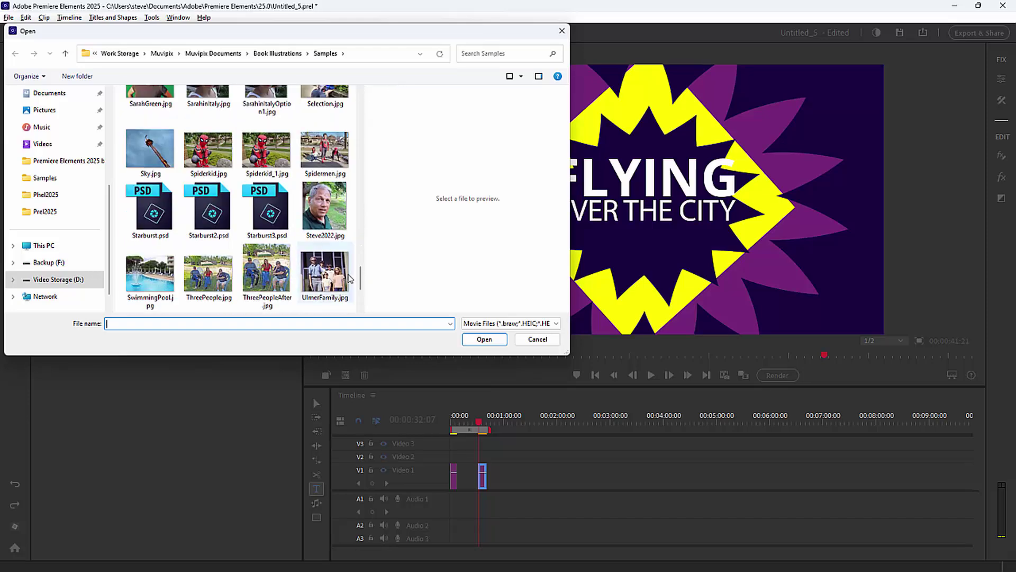
left_click(164, 225)
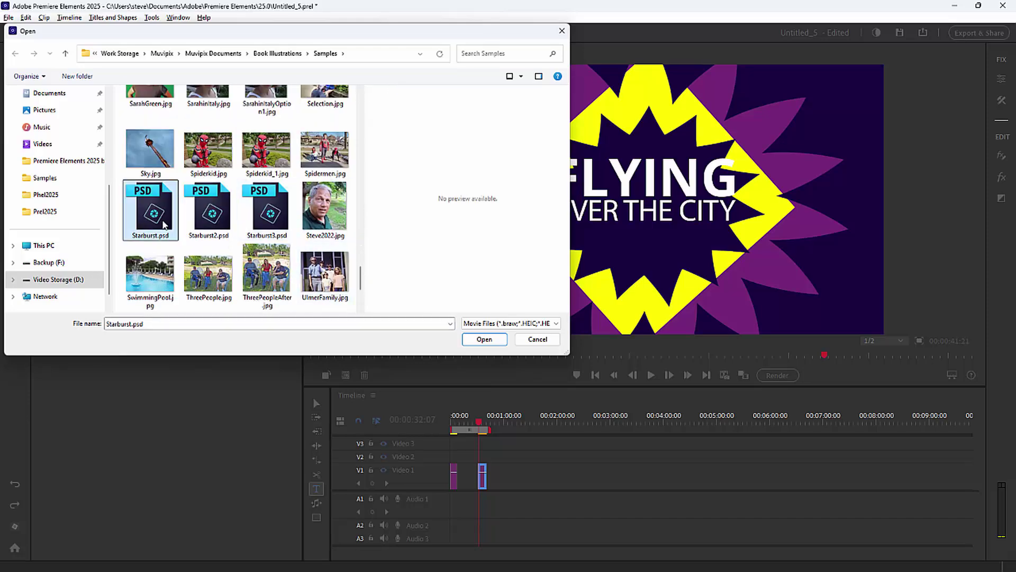
left_click(484, 339)
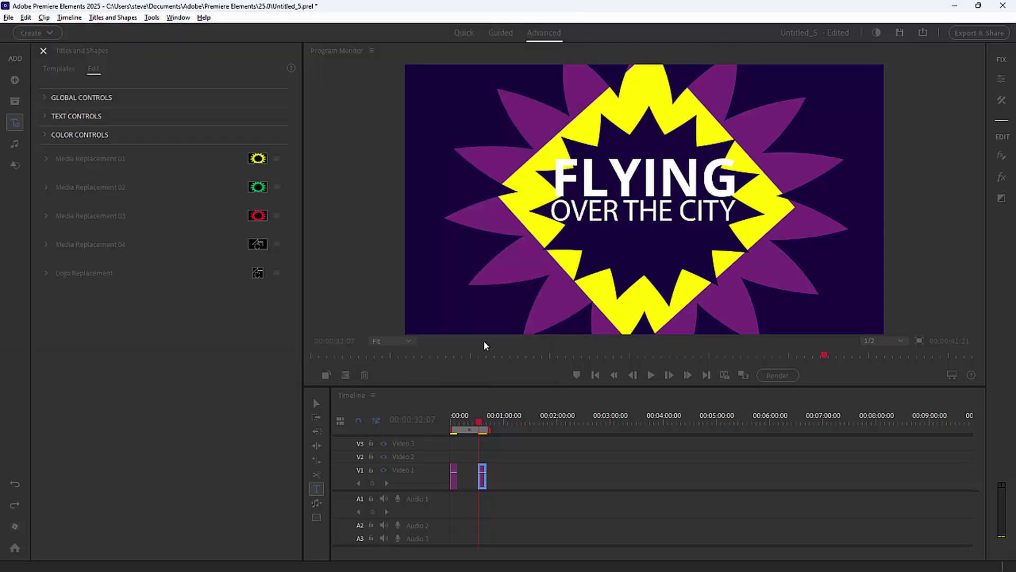
Load the red Starburst3.psd as the Logo Replacement image
left_click(275, 273)
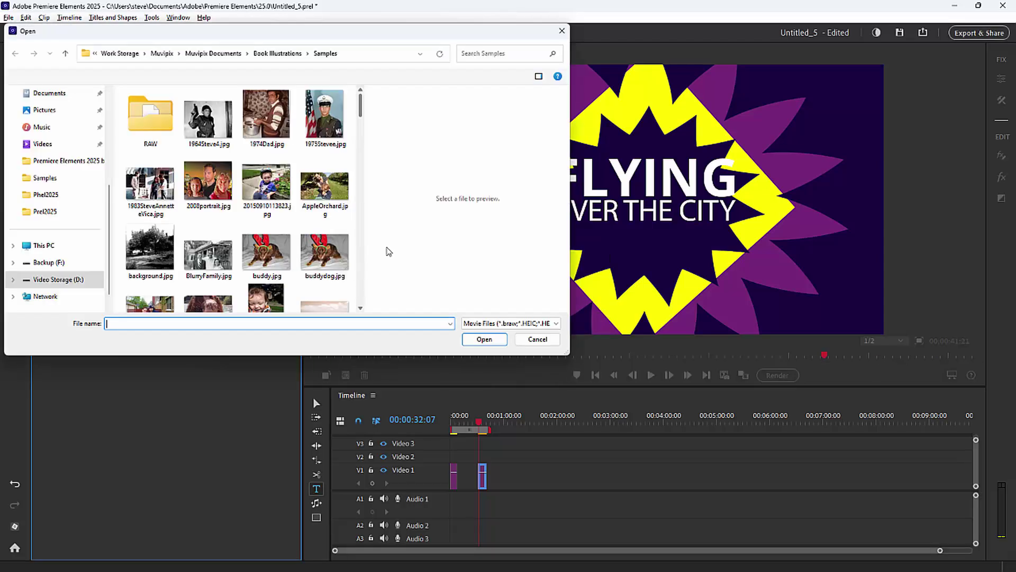
left_click_drag(361, 112, 360, 286)
left_click(275, 191)
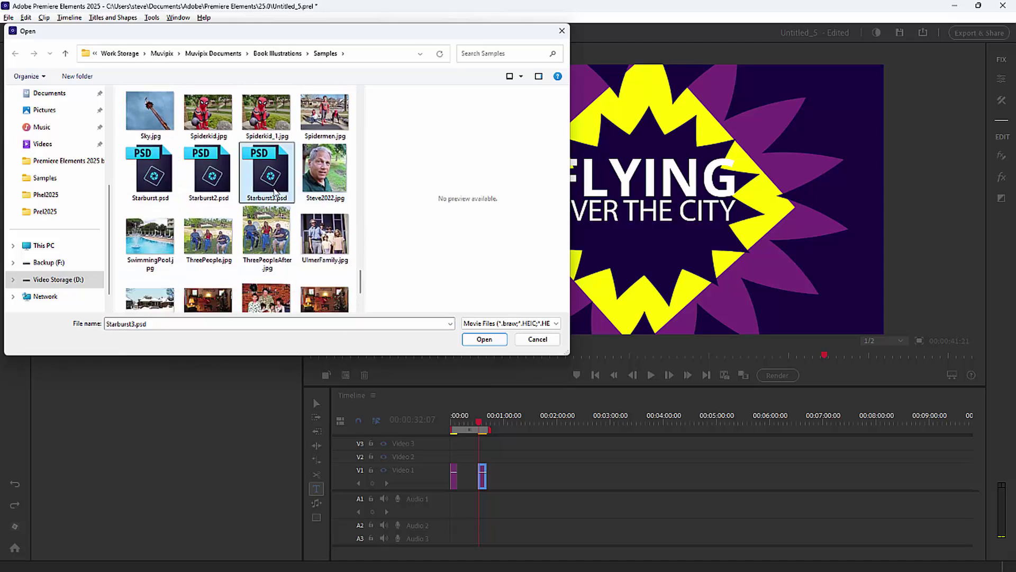
left_click(479, 339)
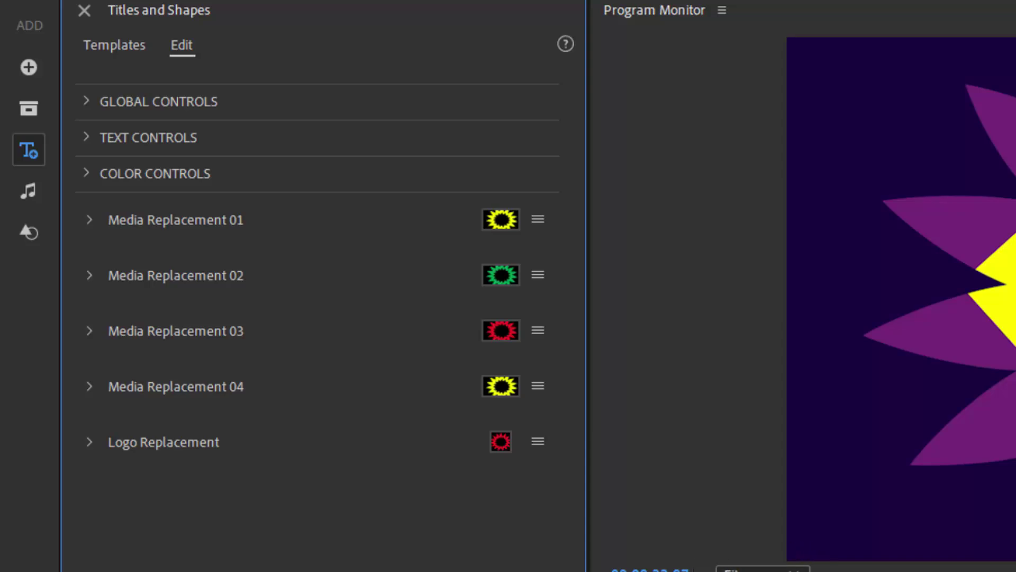
Replay the title opener from before its start, stopping near 00:00:40:25
left_click_drag(466, 425, 477, 425)
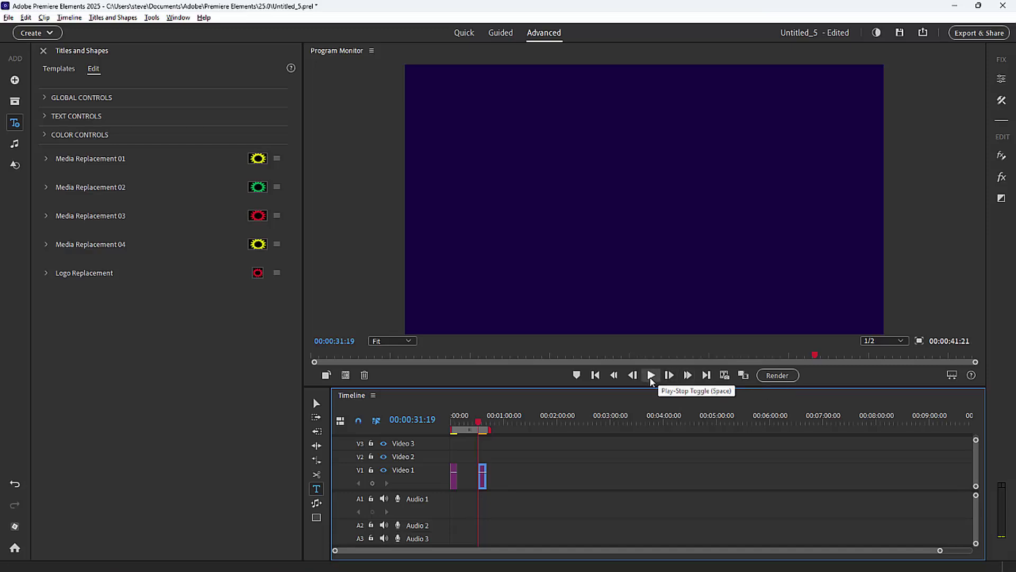
left_click(651, 377)
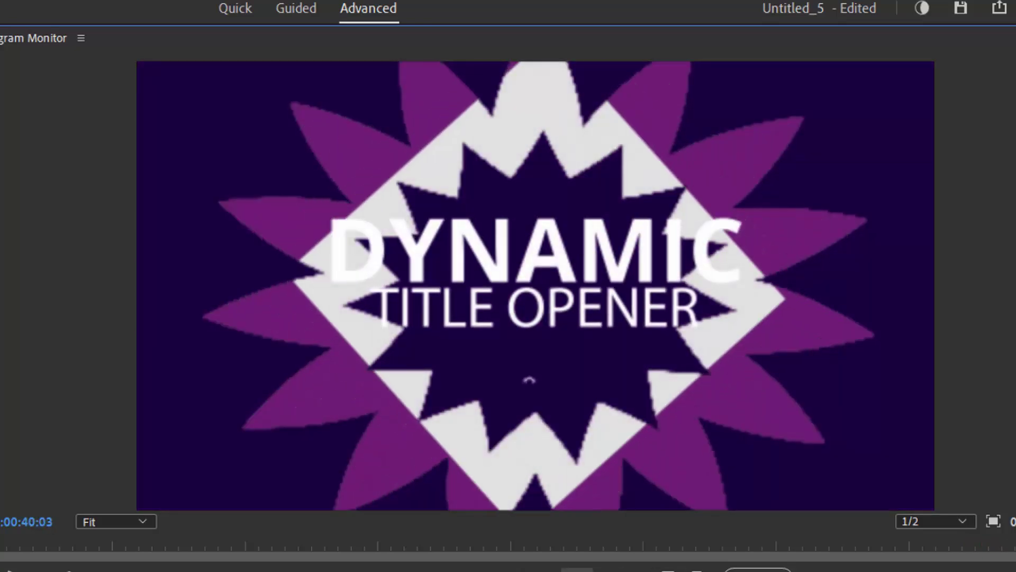
left_click(546, 570)
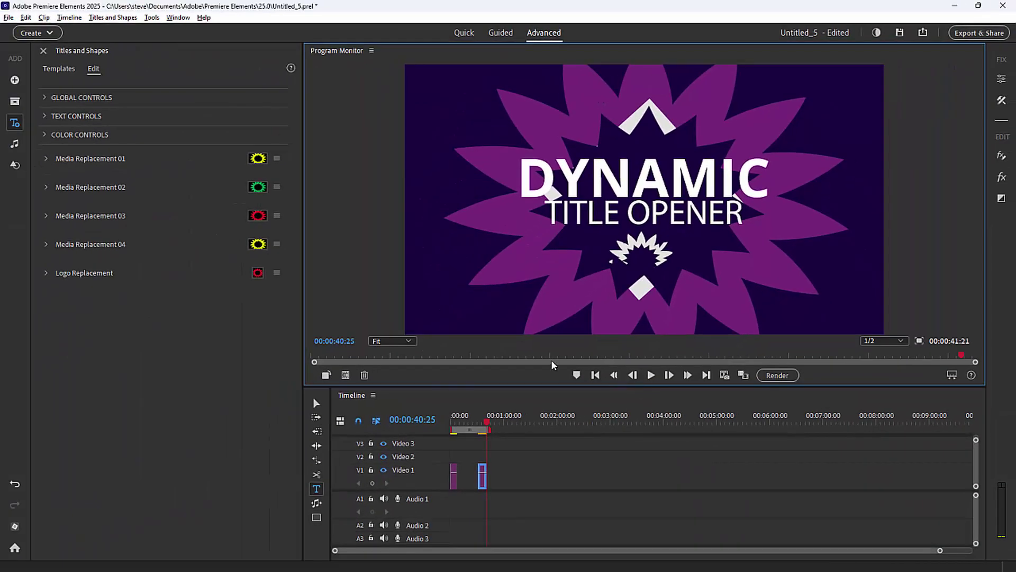
List the Adobe Stock title templates and page forward to page 6 of 13
left_click(55, 73)
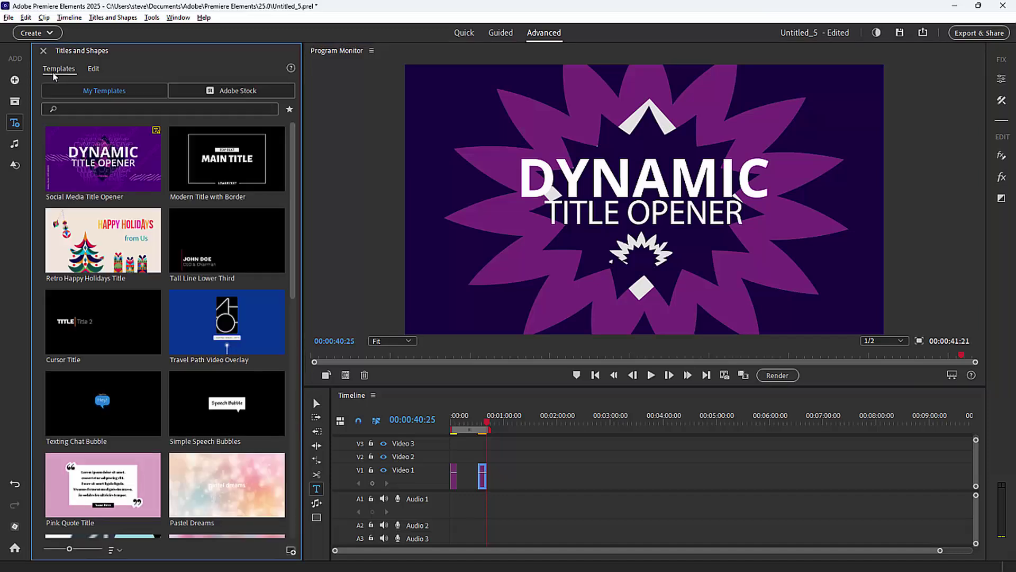
left_click(241, 91)
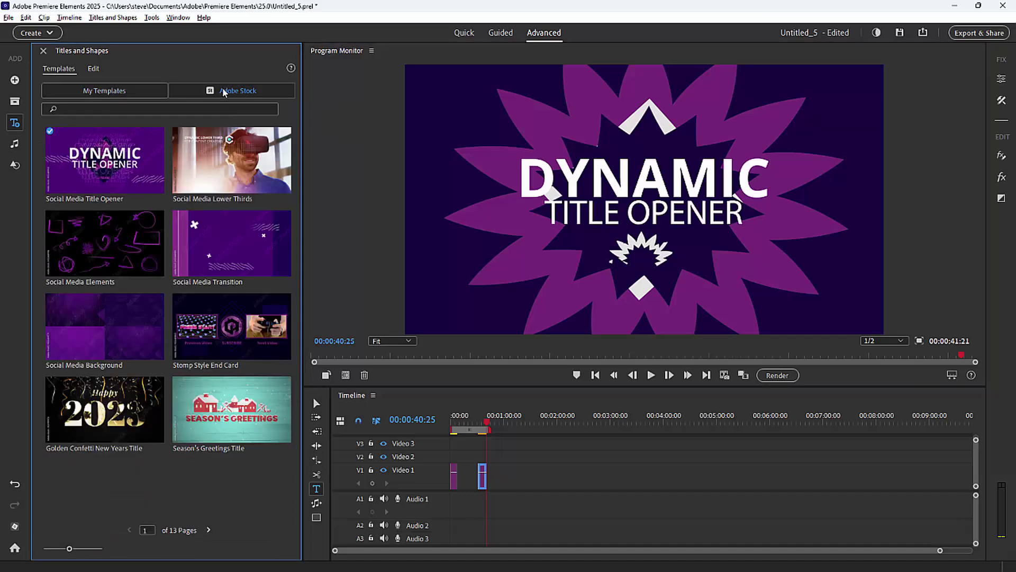
left_click(208, 530)
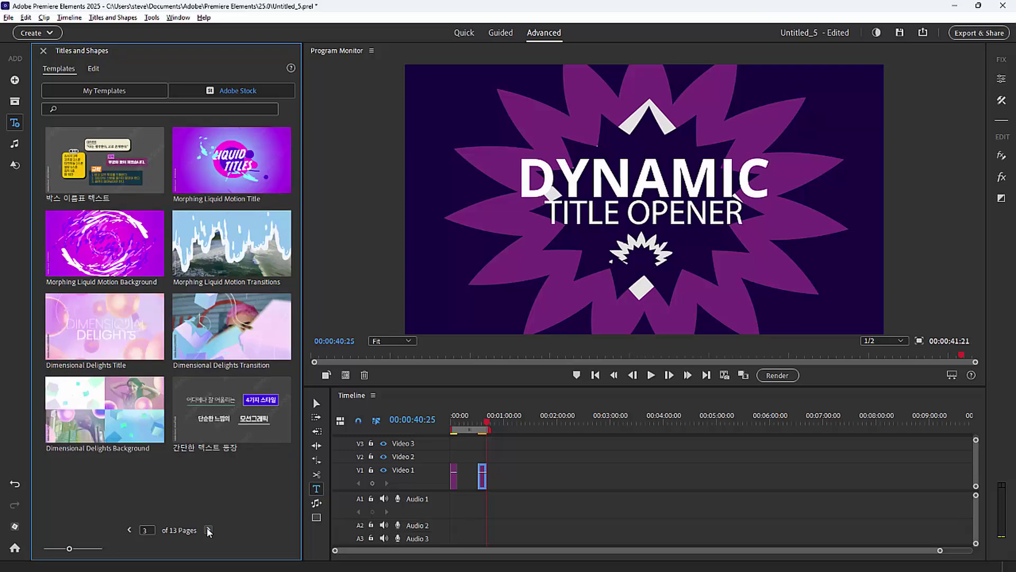
left_click(209, 530)
left_click(207, 529)
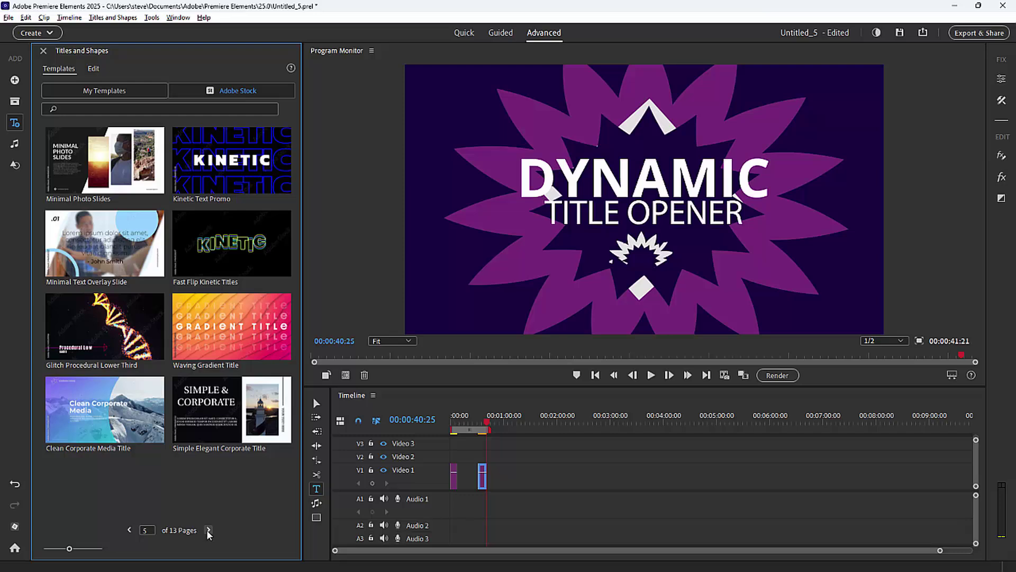
left_click(208, 531)
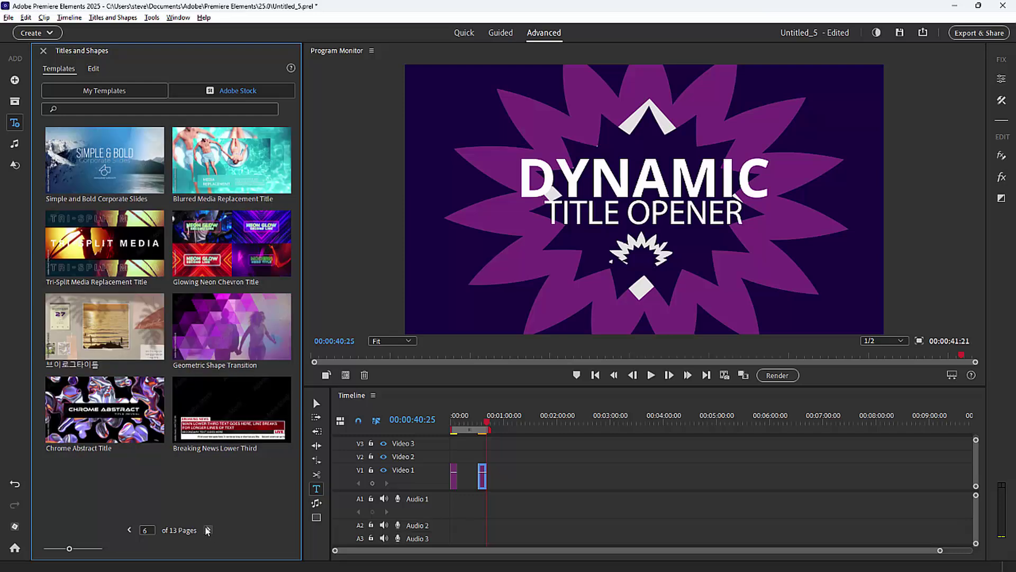